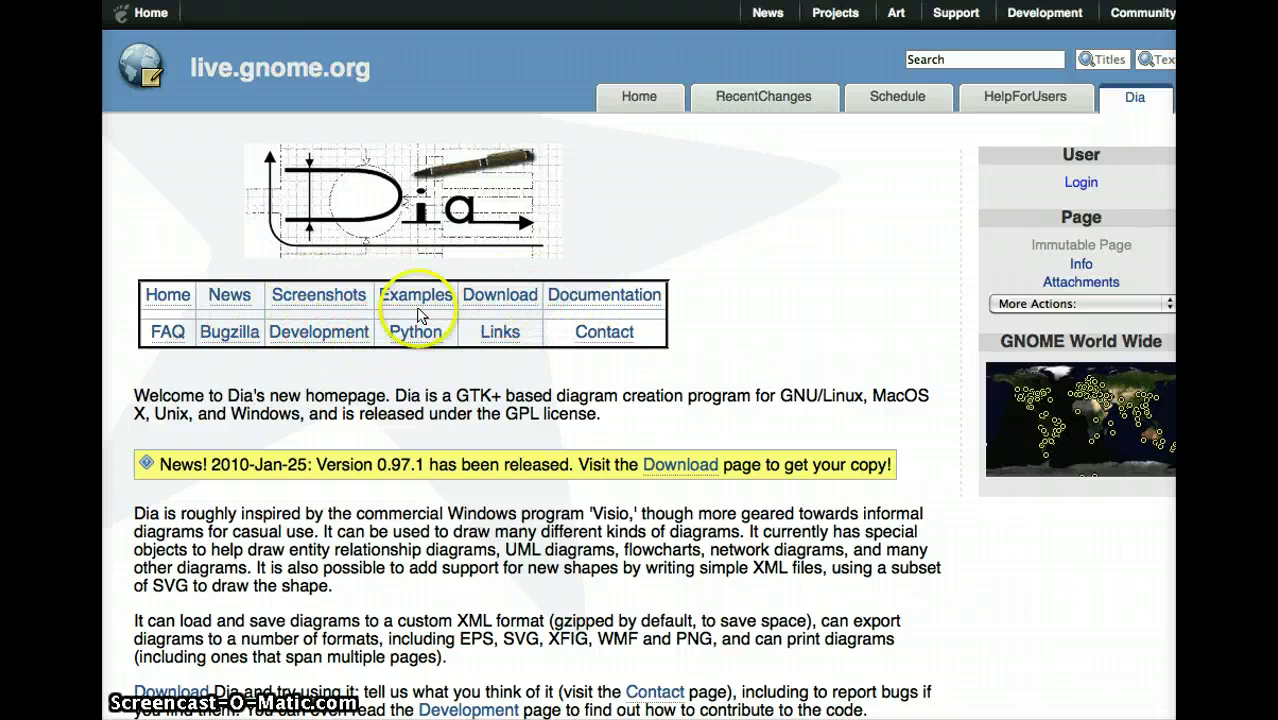
Open the Dia Download page and browse the 0.97.1 release and its installer sources
click(499, 300)
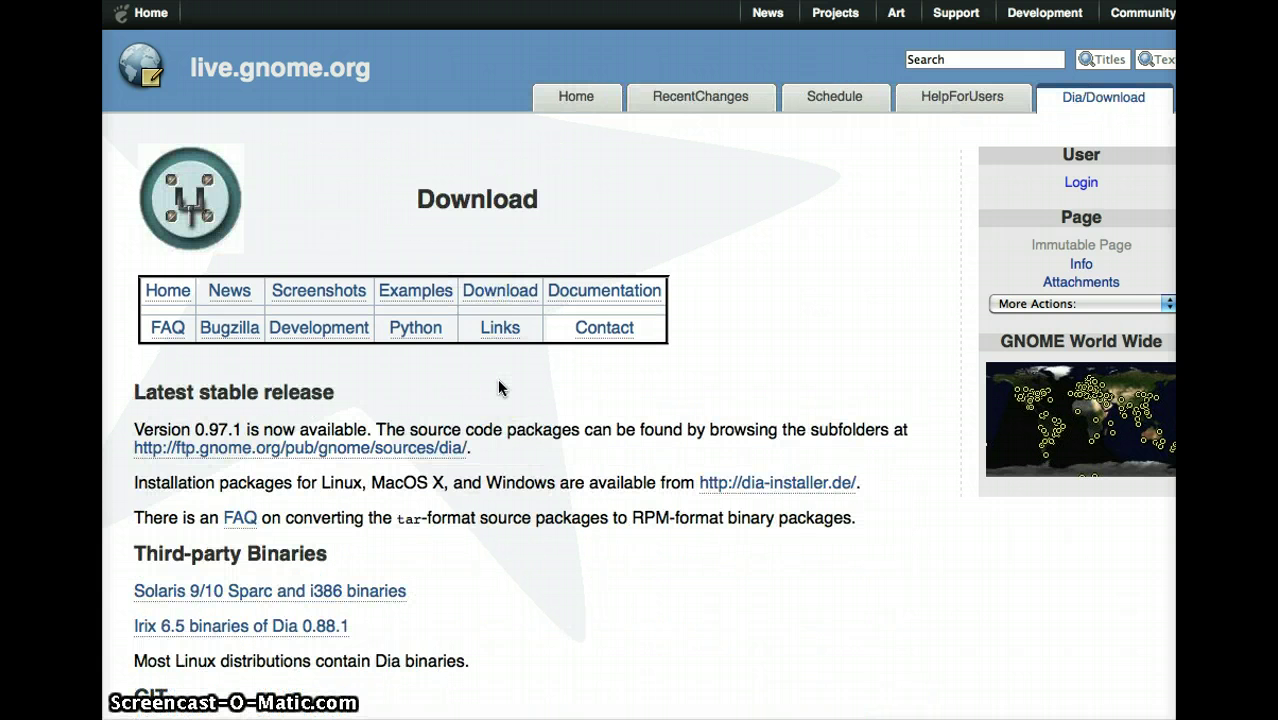
scroll(500, 388, down, 5)
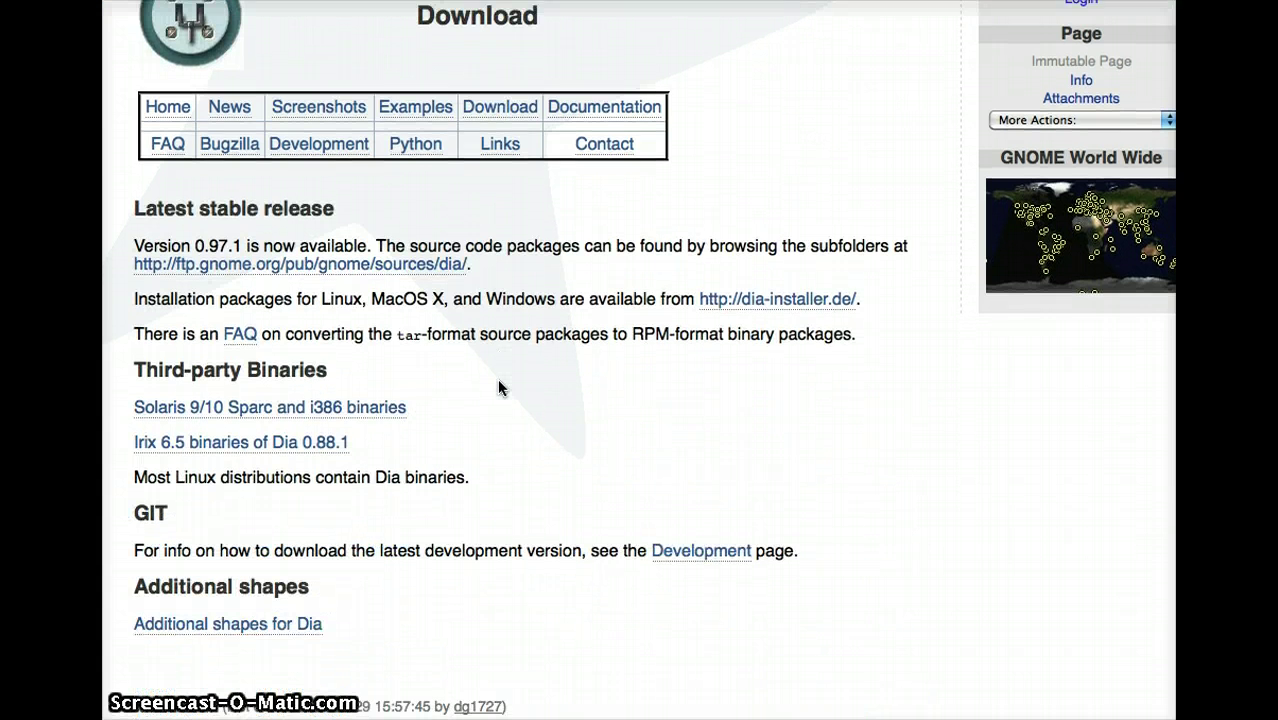
scroll(500, 388, down, 1)
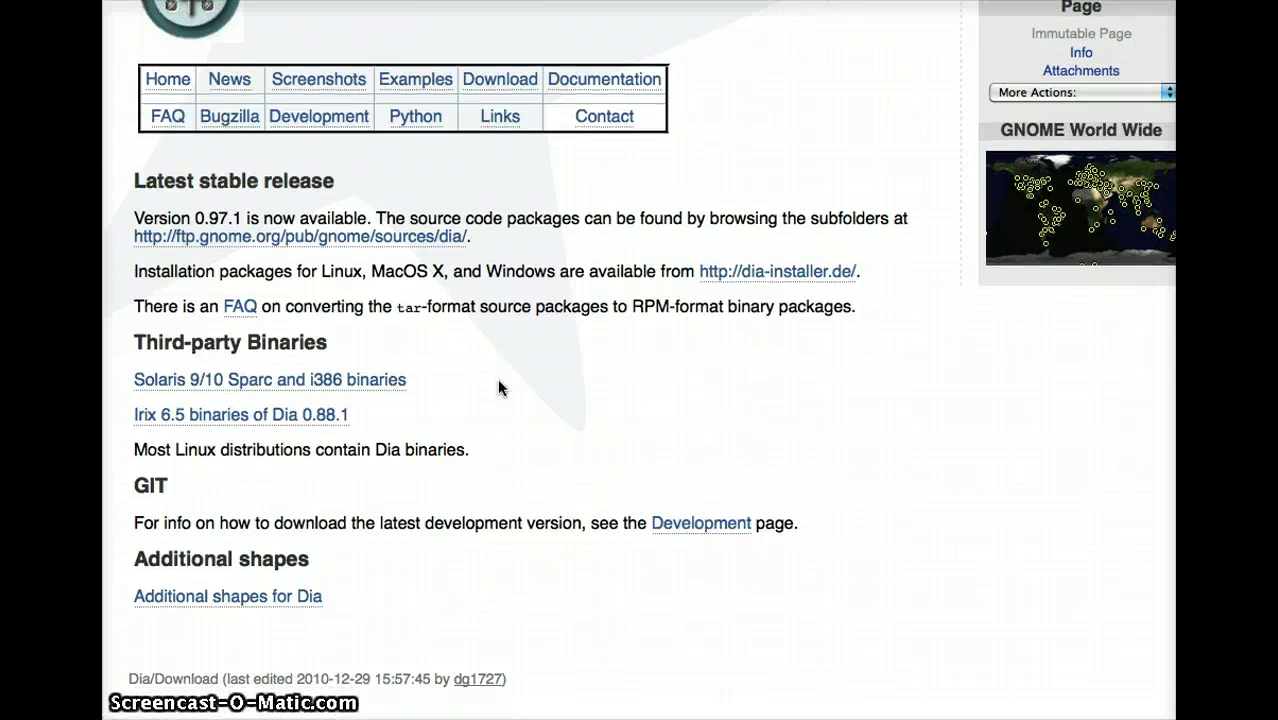
scroll(500, 388, up, 3)
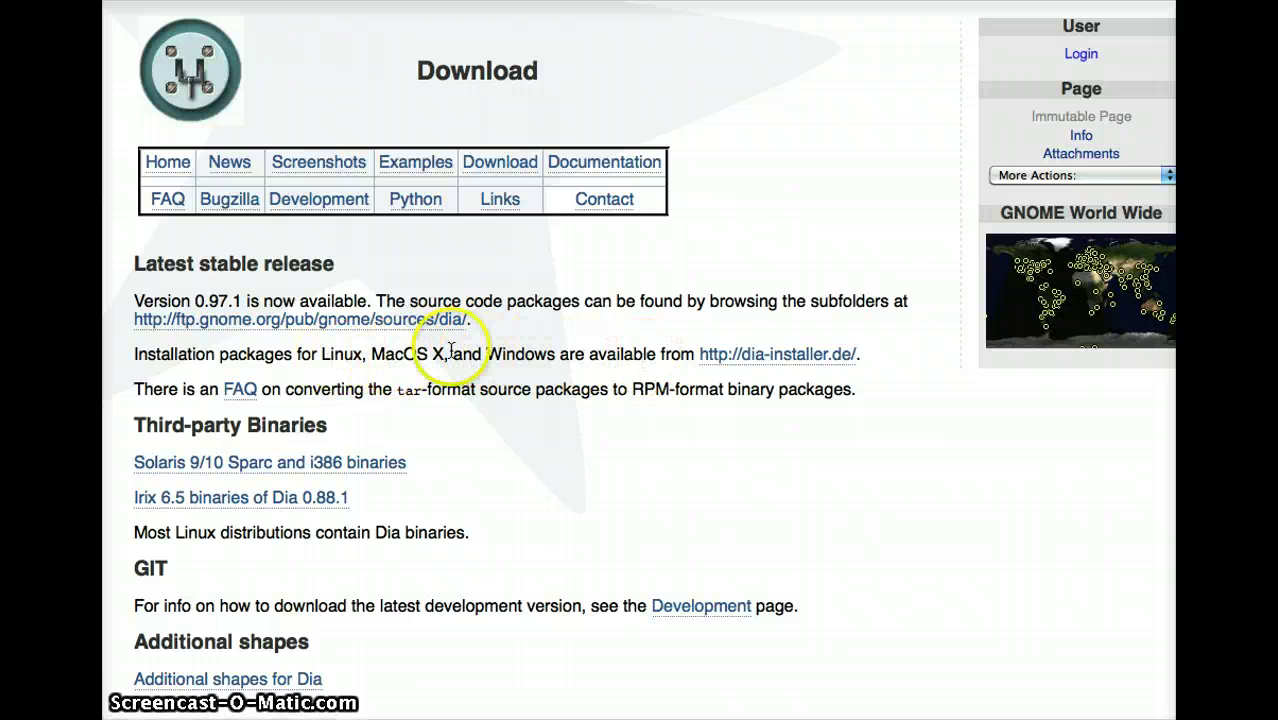
Visit dia-installer.de, review its overview, and open the Dia 0.97.1 Mac OS X download page
click(760, 355)
scroll(799, 337, down, 3)
scroll(799, 339, down, 10)
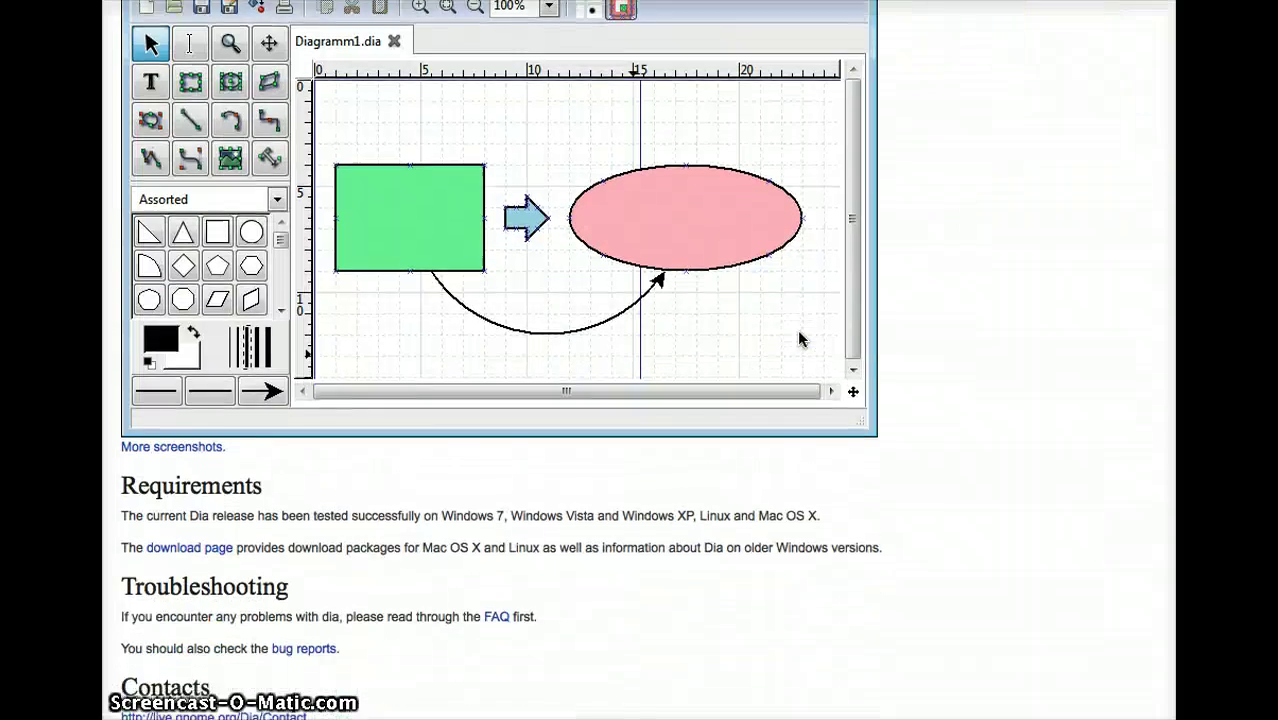
scroll(799, 339, up, 12)
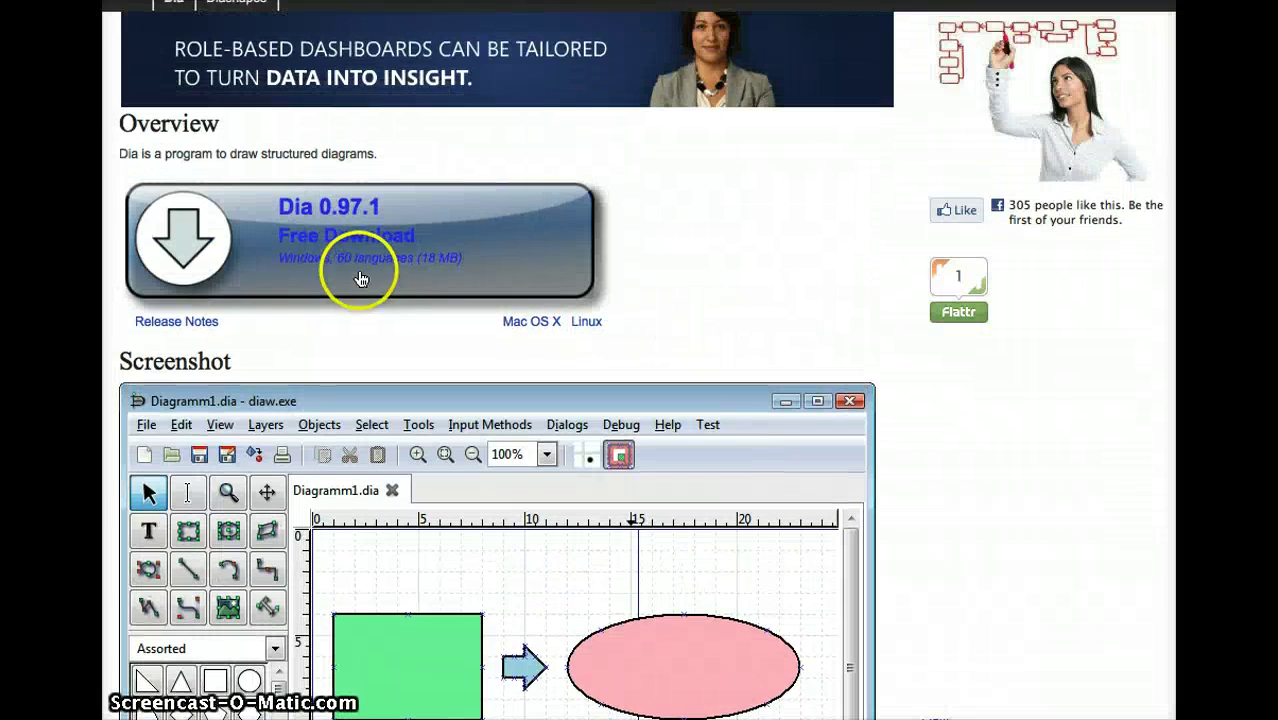
scroll(650, 271, up, 2)
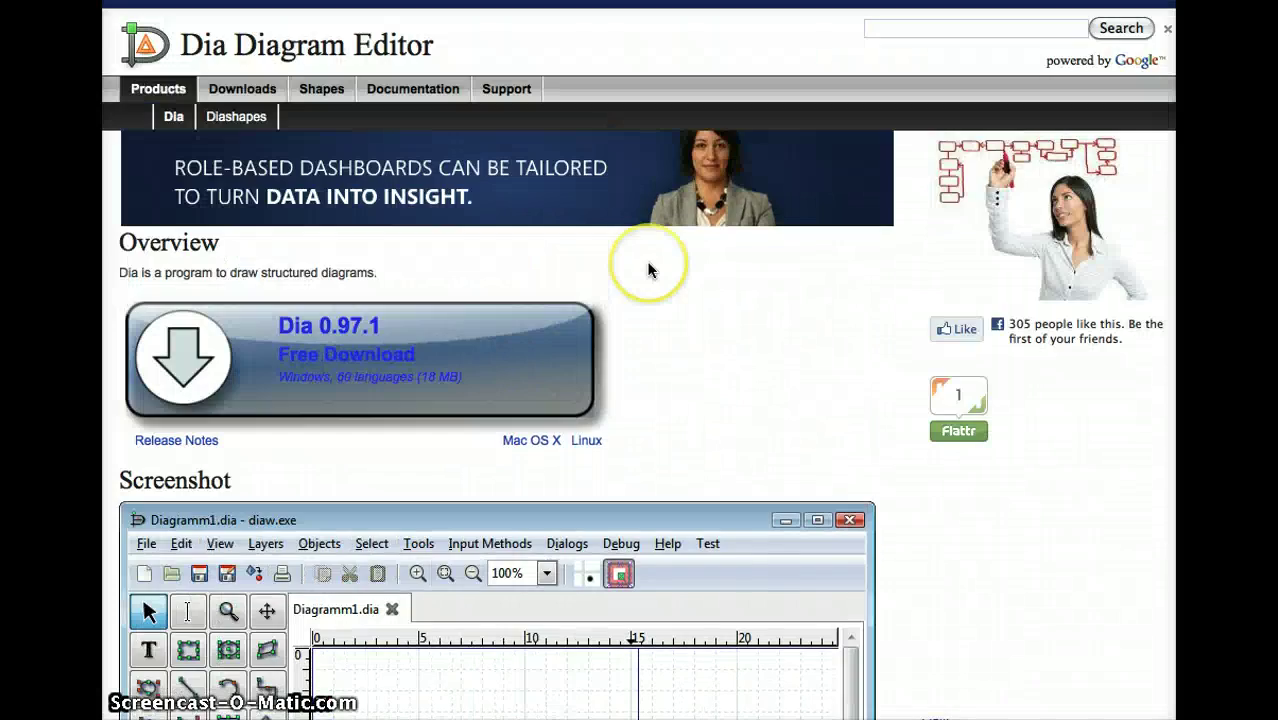
click(530, 441)
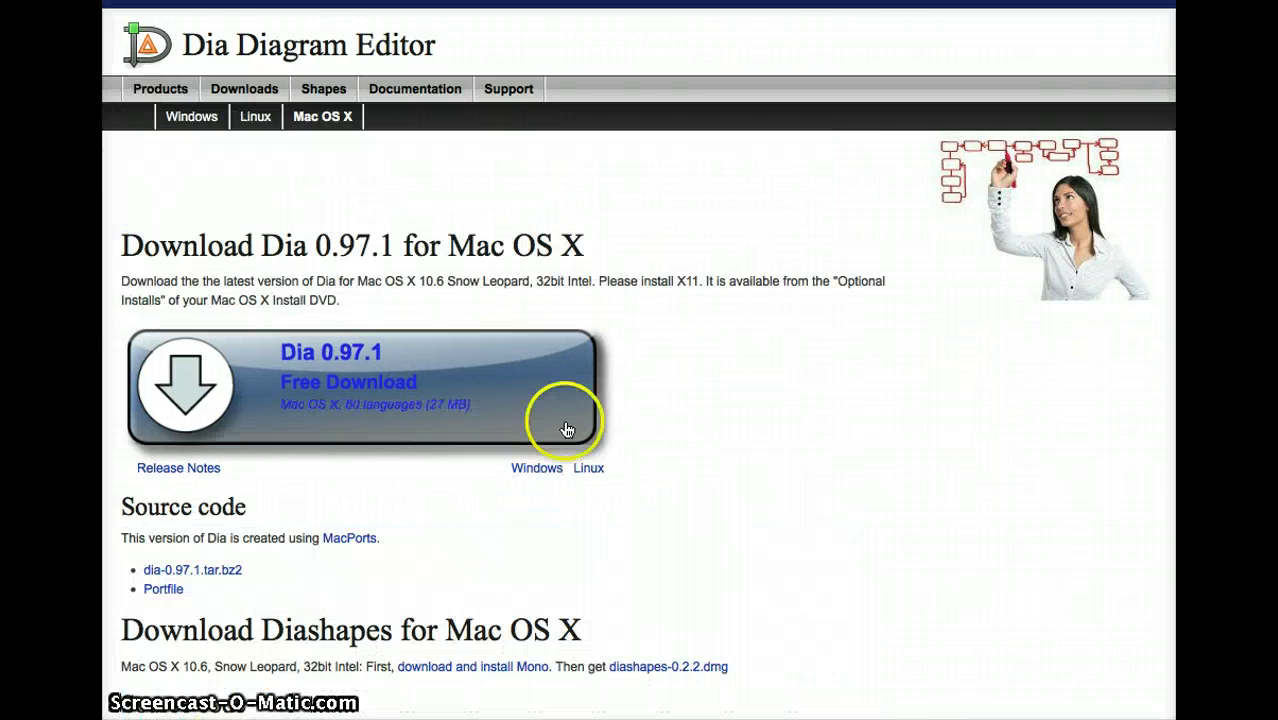
scroll(685, 362, down, 3)
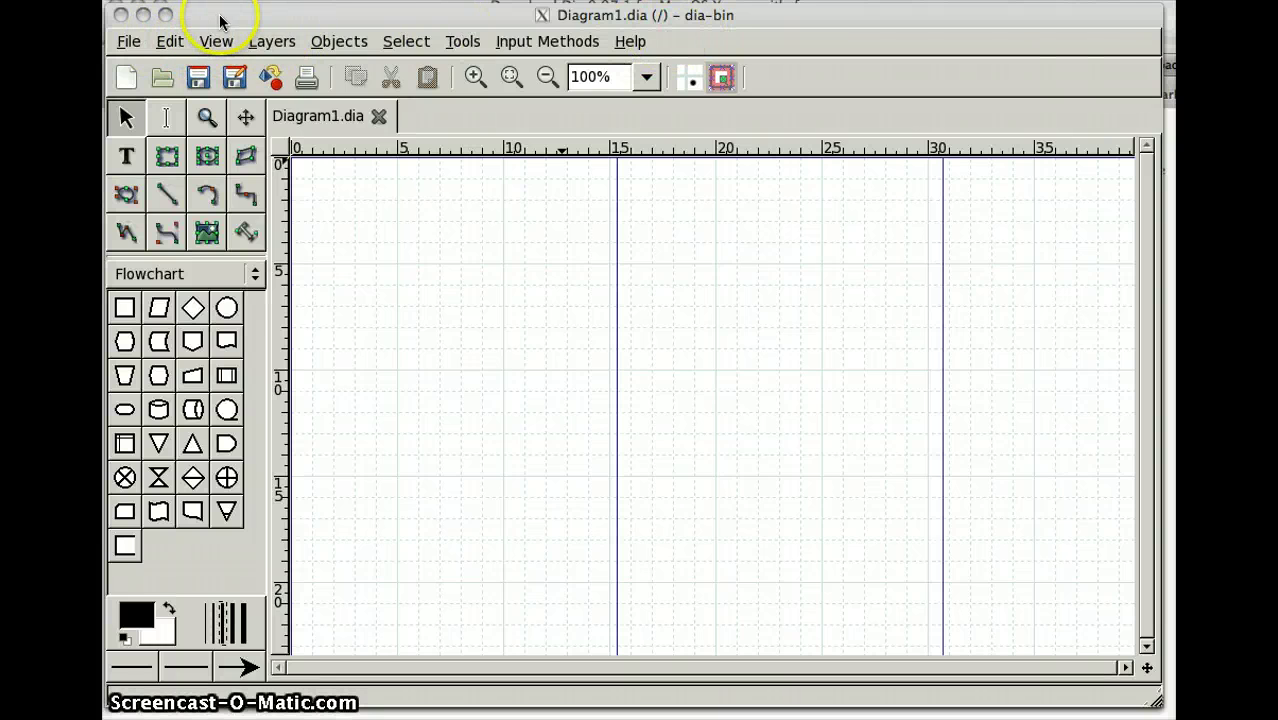
Position the blank Diagram1.dia window and review the File, Edit and View menus
mouse_move(248, 14)
mouse_down()
mouse_move(250, 48)
mouse_move(290, 33)
mouse_move(242, 16)
mouse_up()
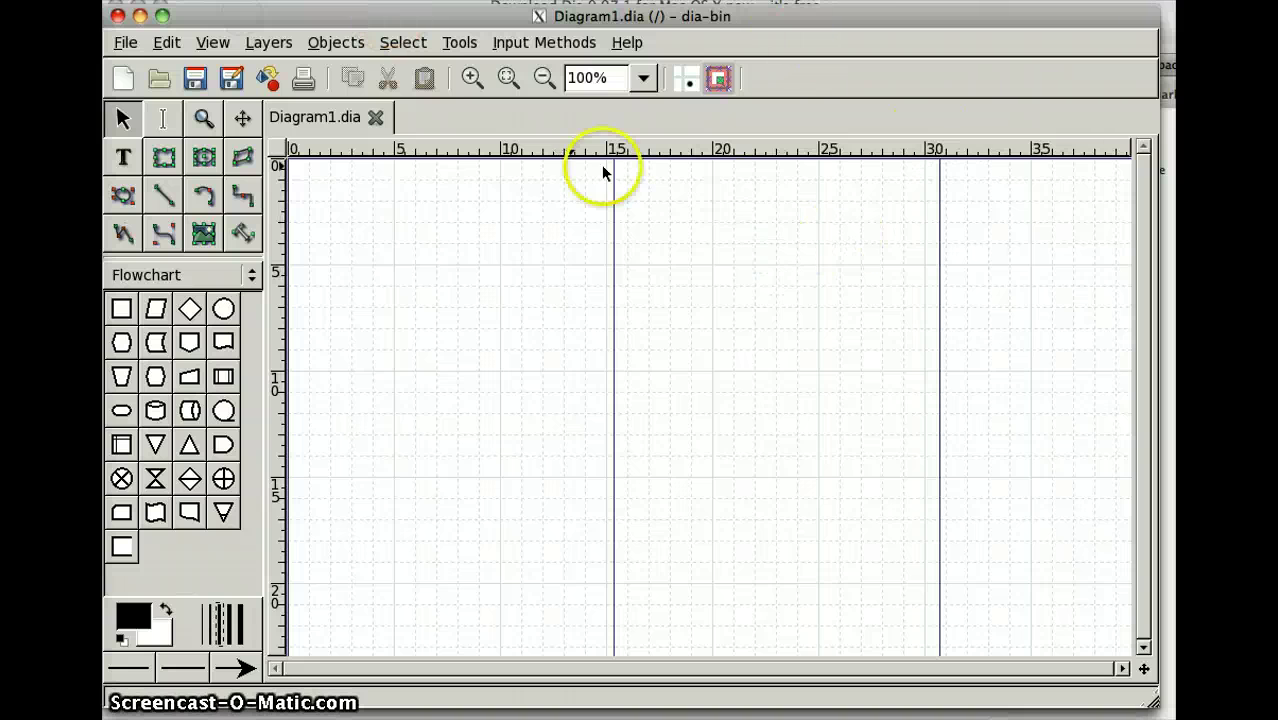
click(125, 42)
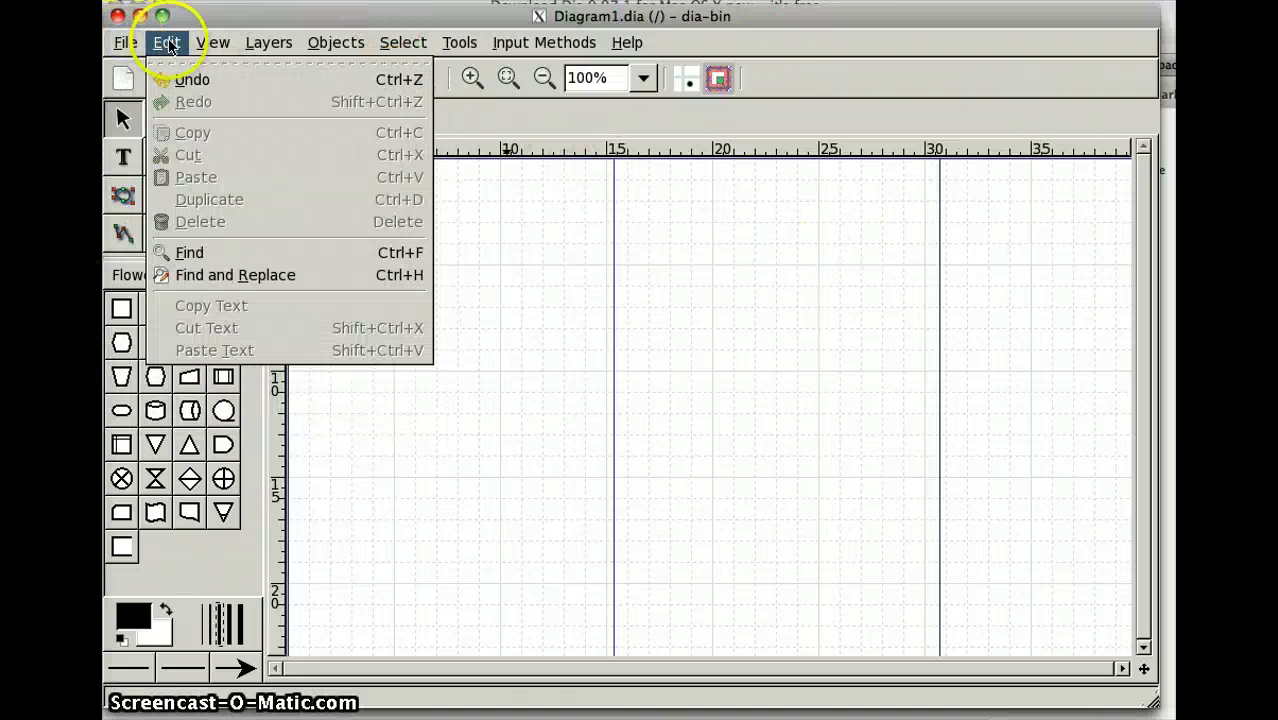
click(167, 42)
click(213, 43)
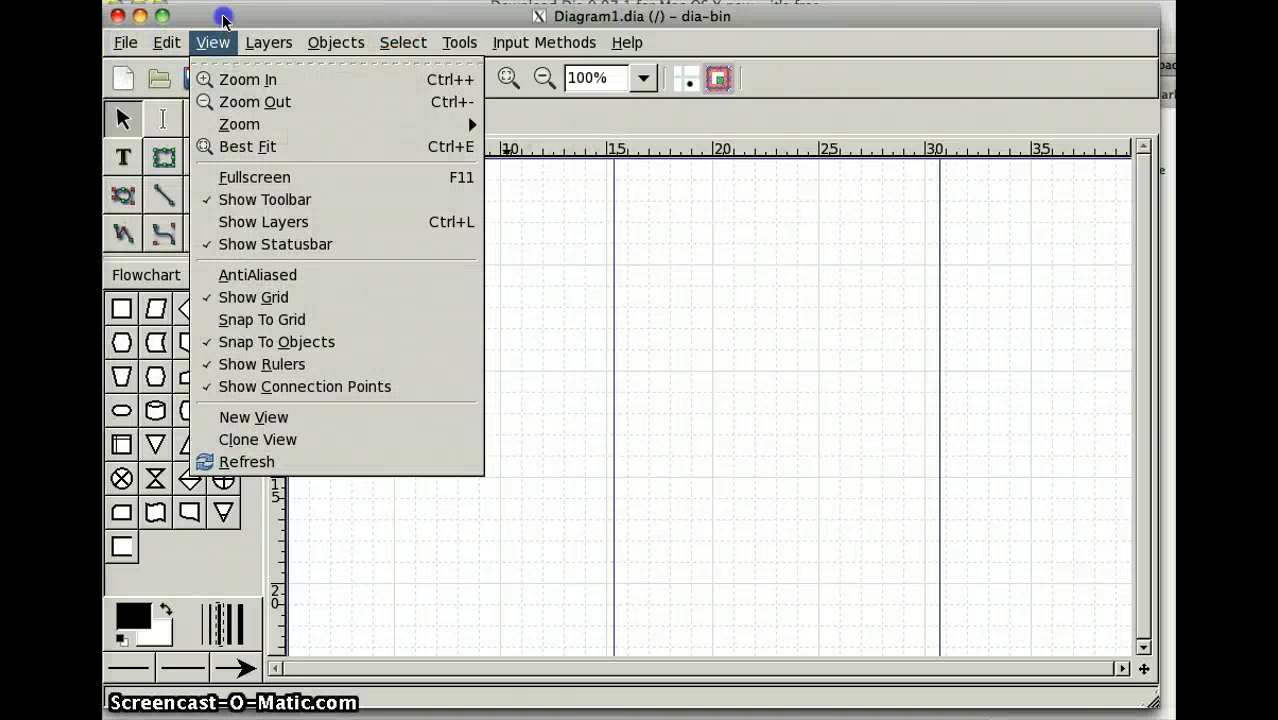
click(222, 22)
click(135, 42)
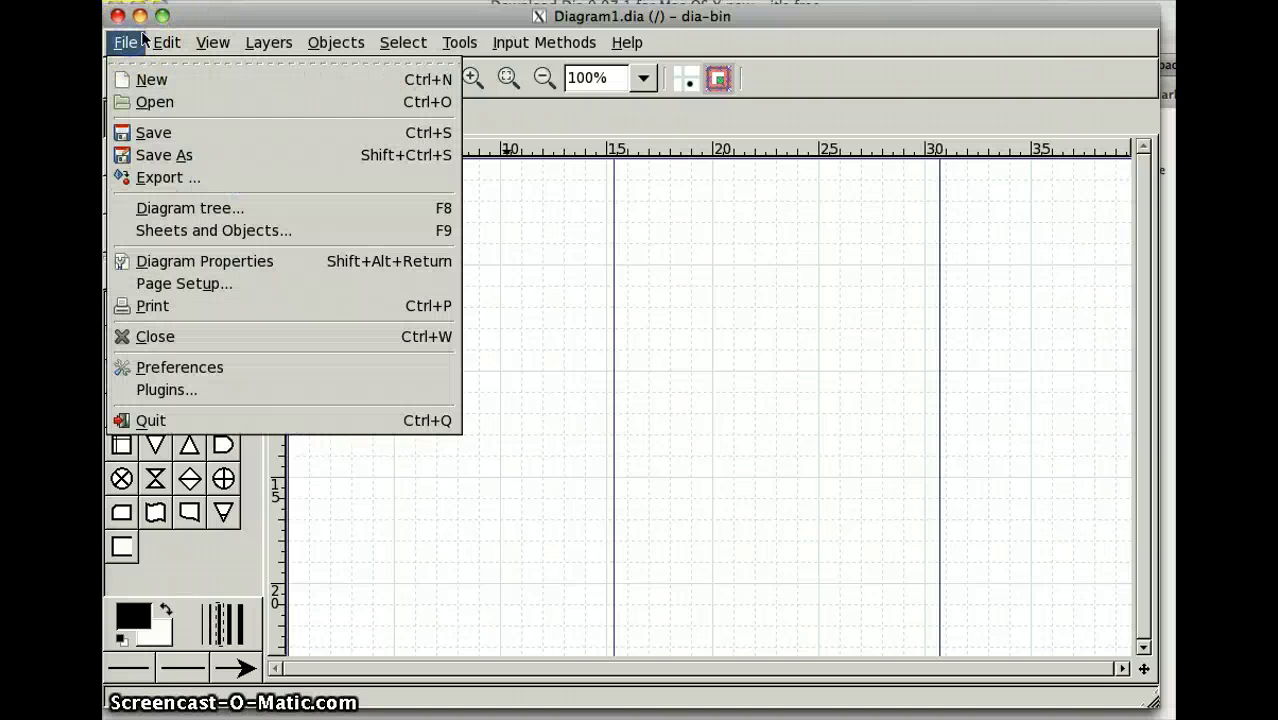
click(228, 15)
click(341, 26)
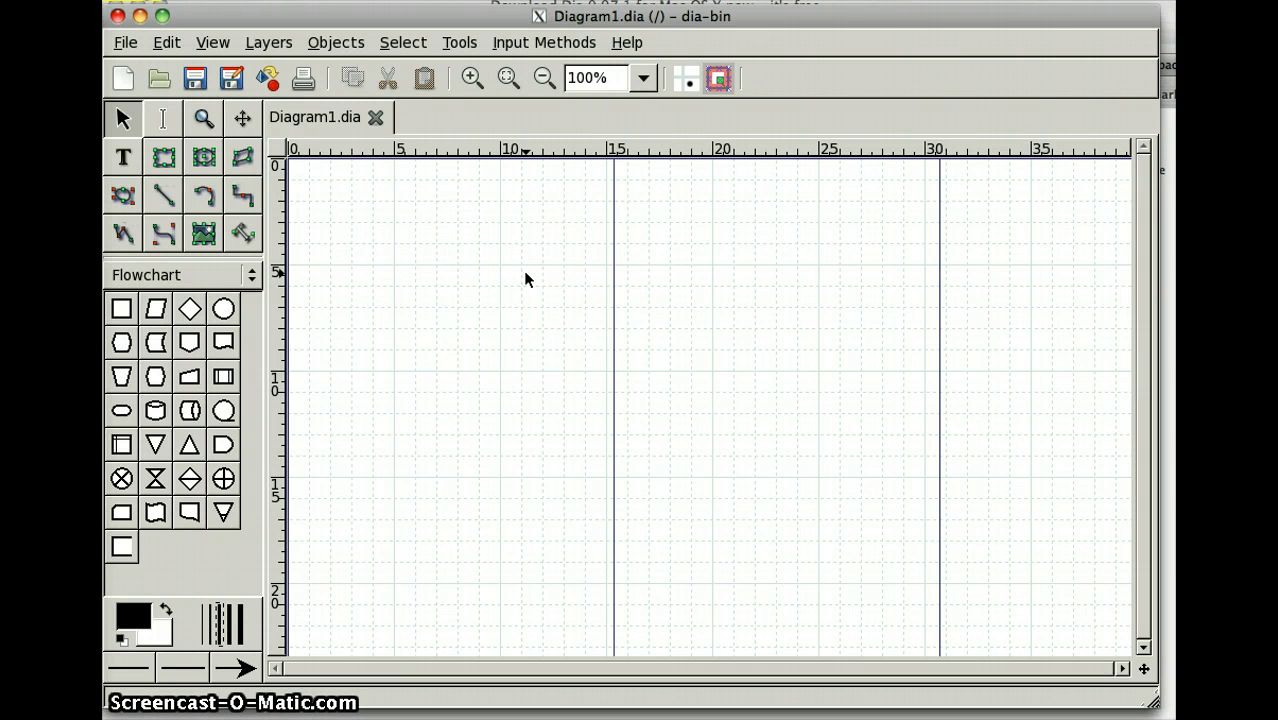
Draw a wide rectangle near the top centre of the canvas
click(465, 271)
click(177, 183)
click(164, 157)
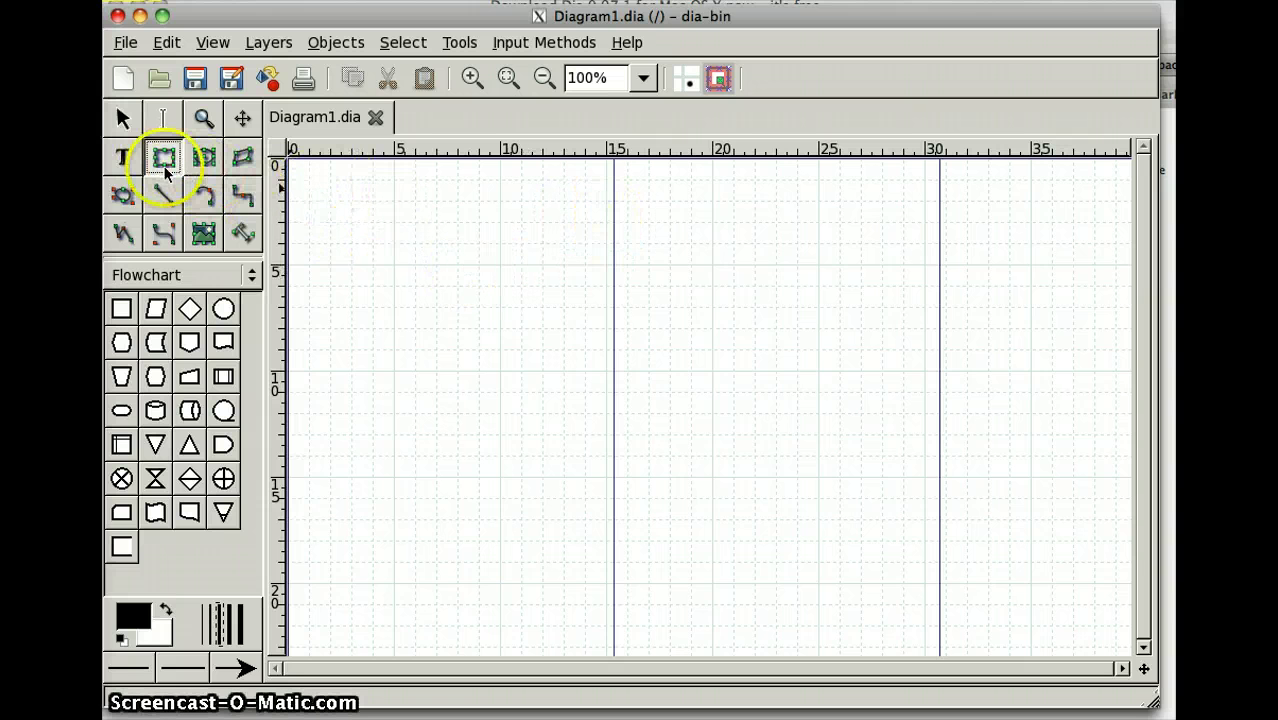
click(170, 158)
click(549, 219)
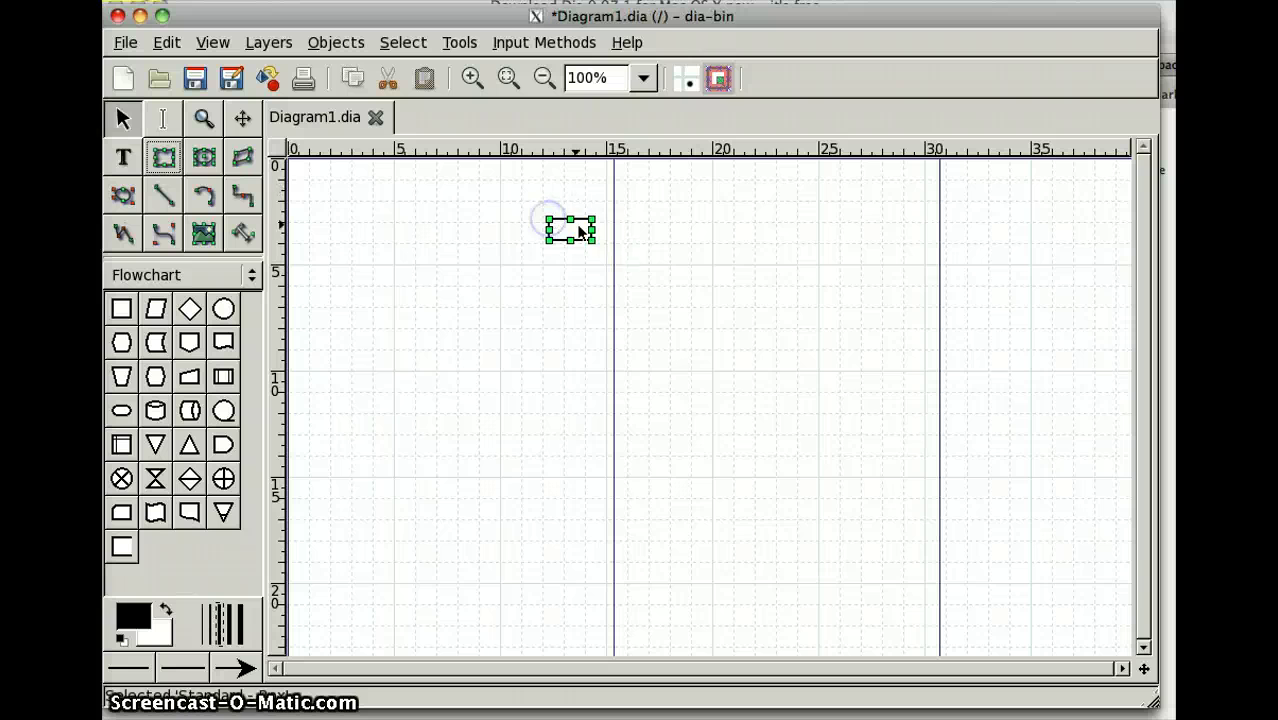
drag(592, 240, 759, 291)
double_click(705, 277)
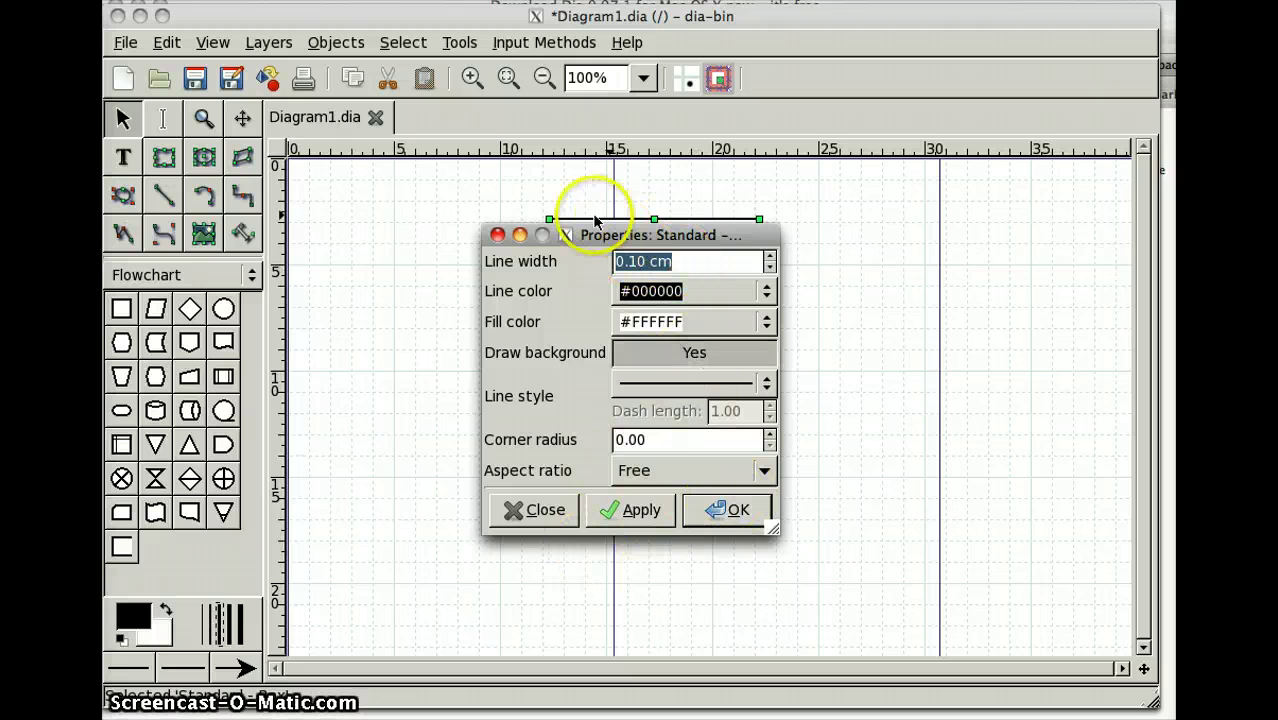
click(554, 512)
click(655, 278)
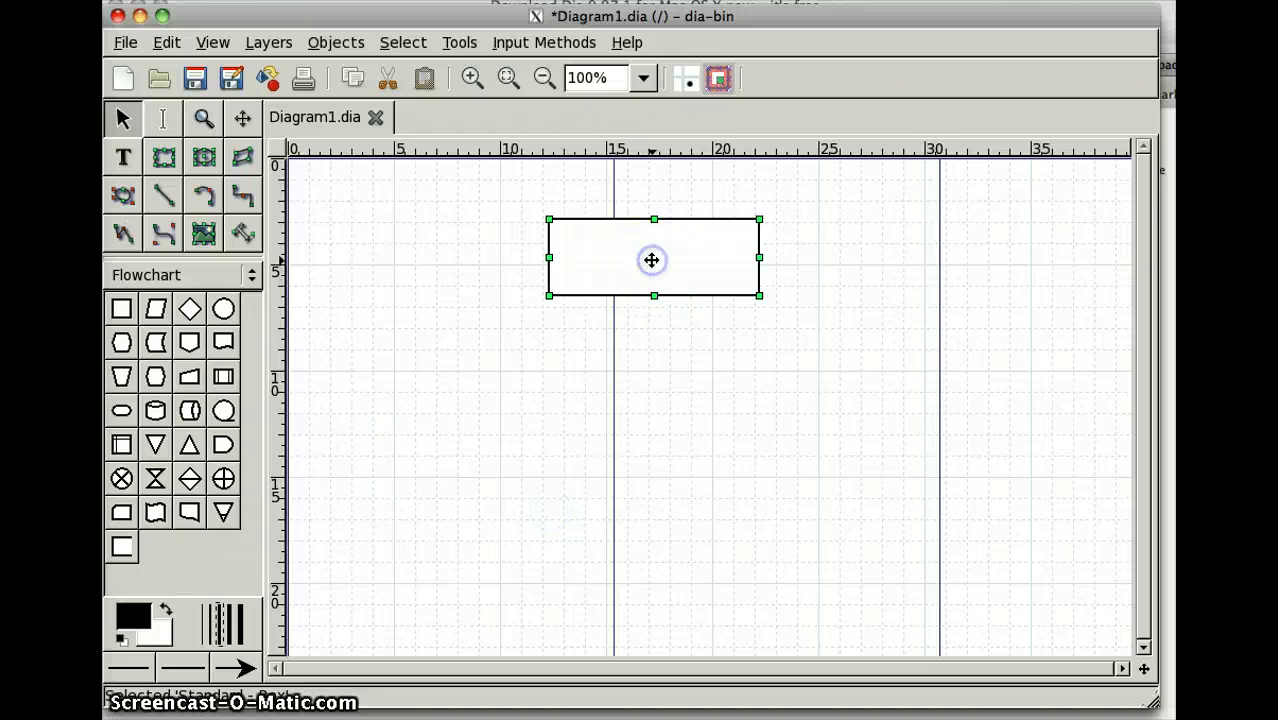
click(590, 263)
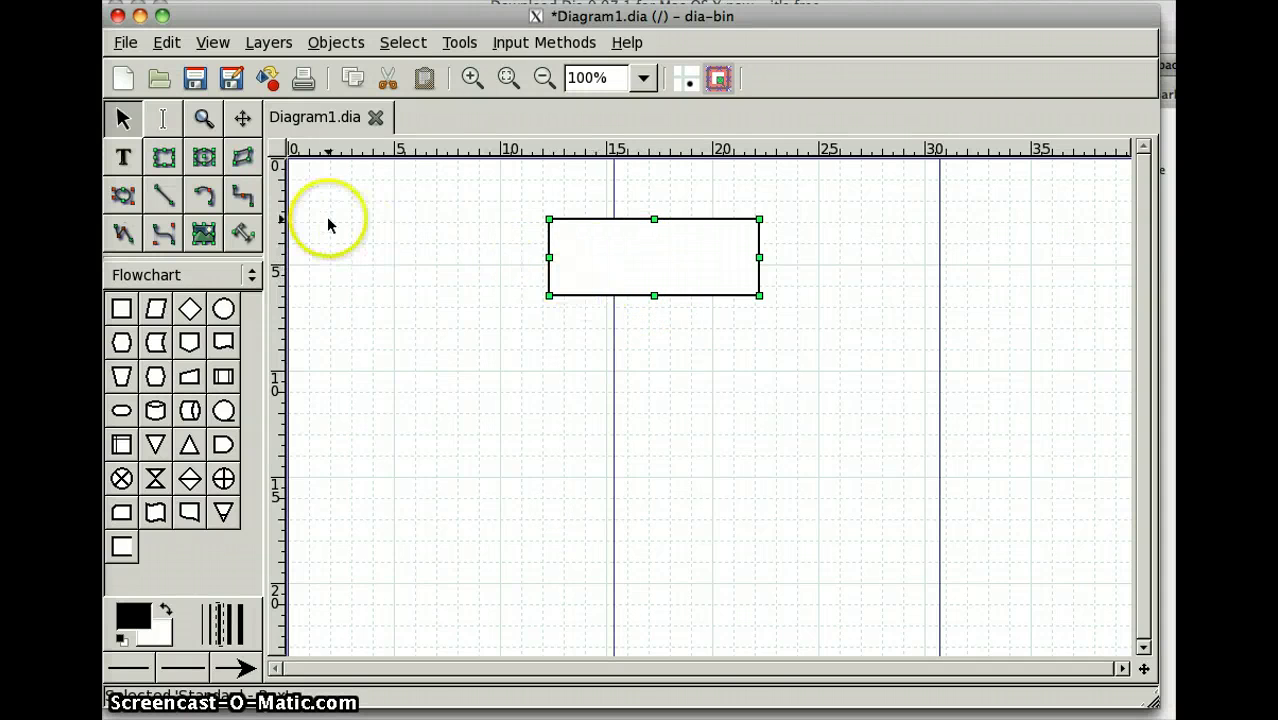
Draw a smaller second rectangle below and left of the first
click(164, 157)
click(426, 374)
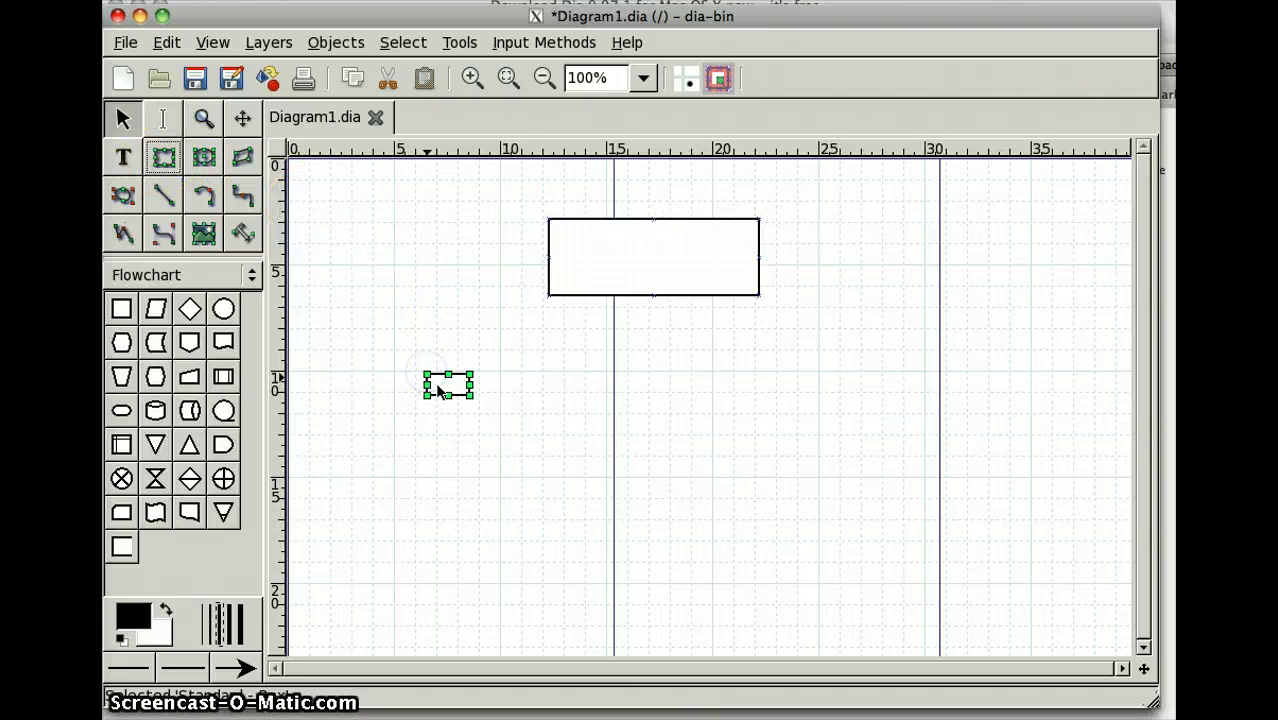
drag(471, 396, 529, 436)
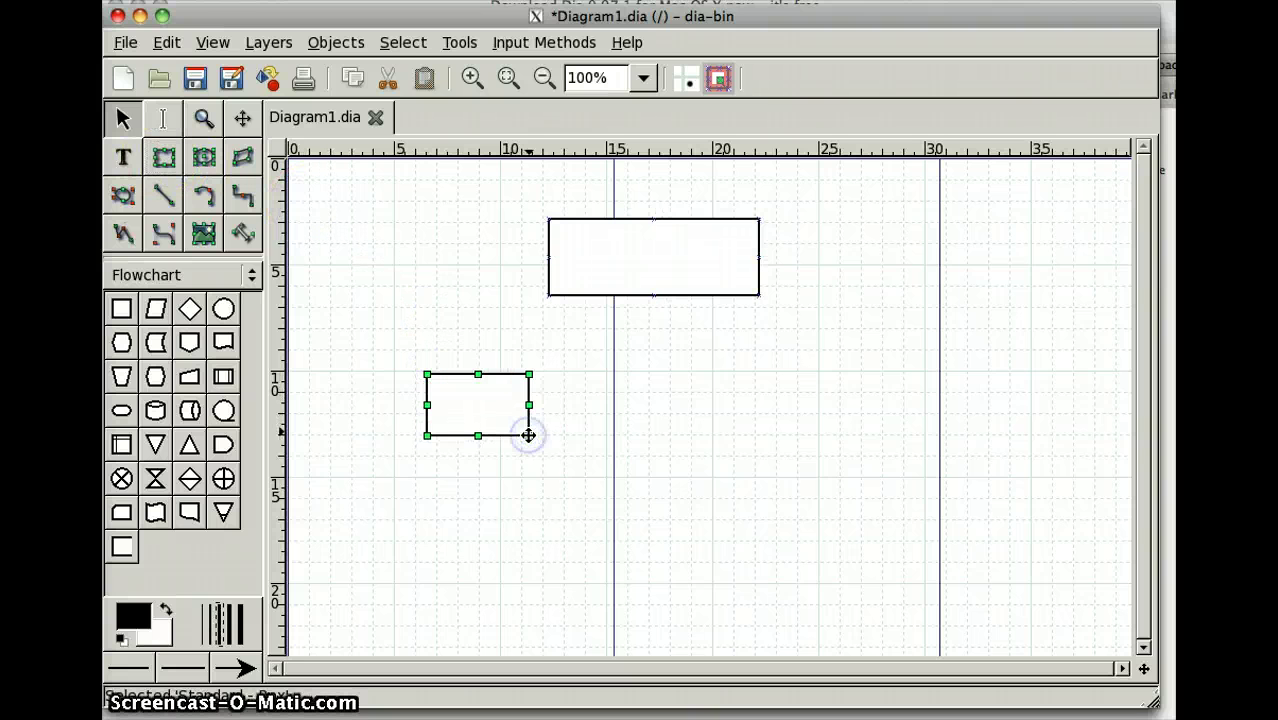
click(123, 157)
Label the top box 'President'
click(614, 255)
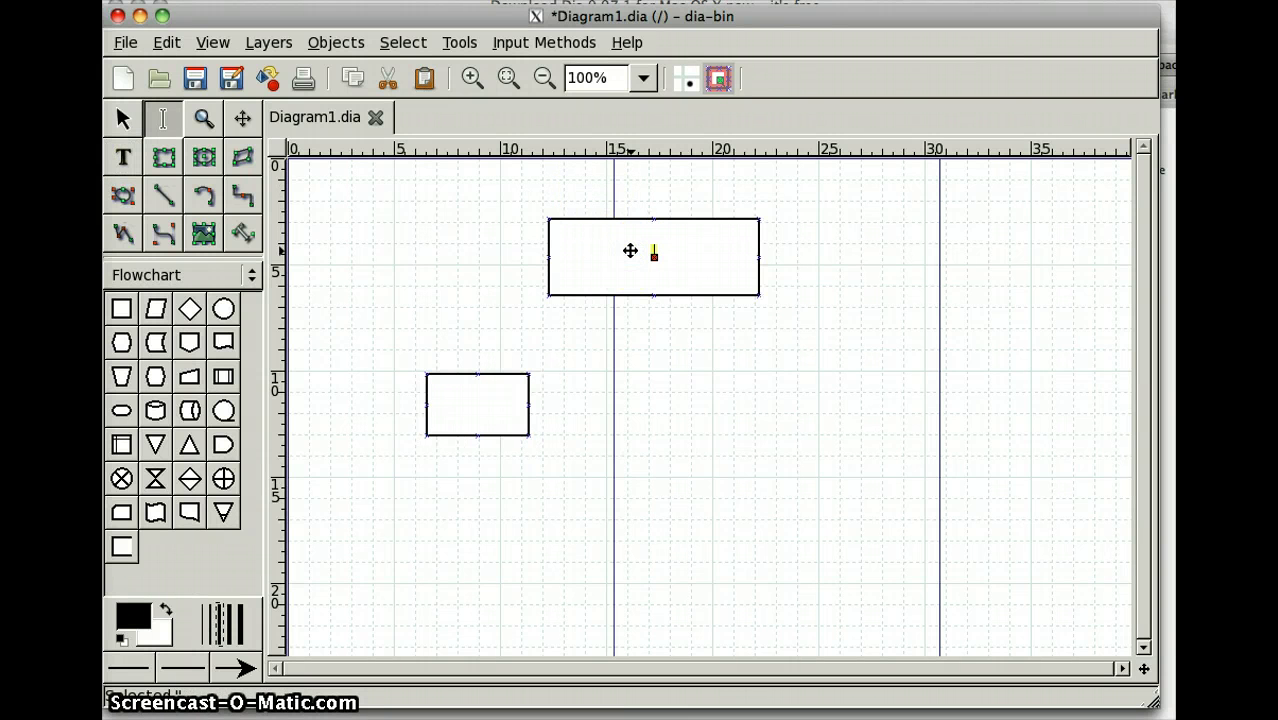
click(658, 254)
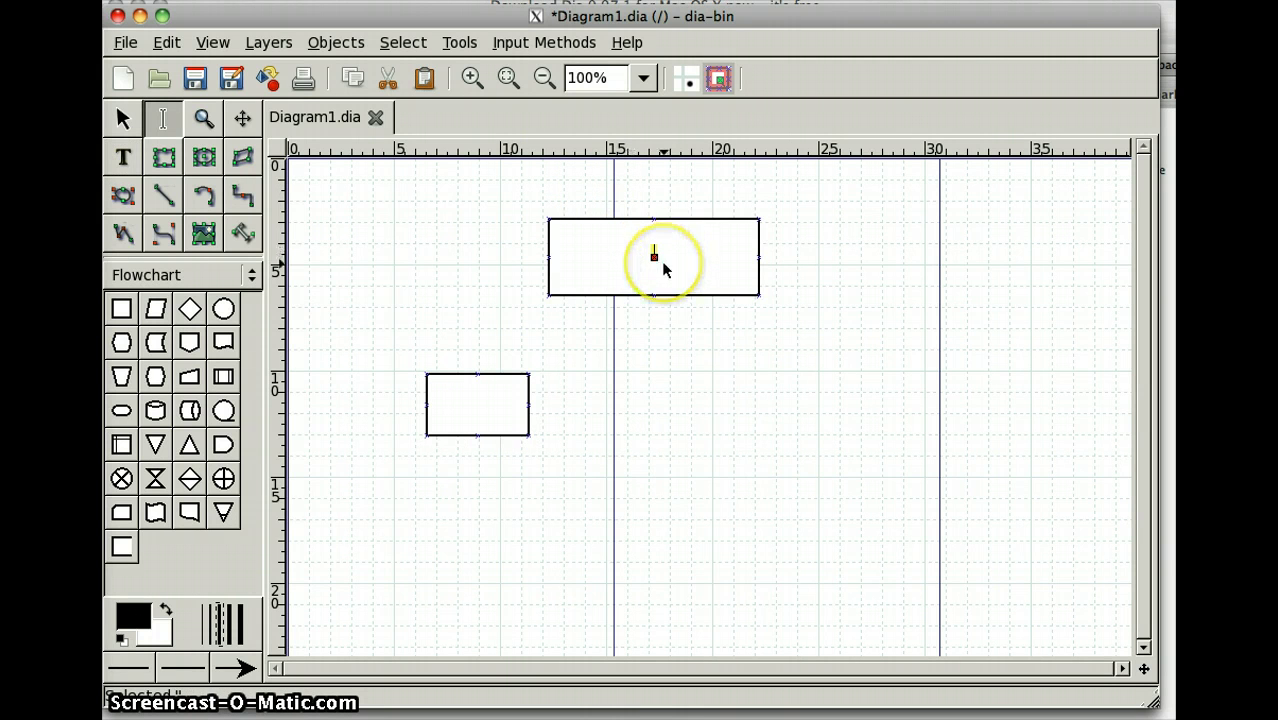
text(President)
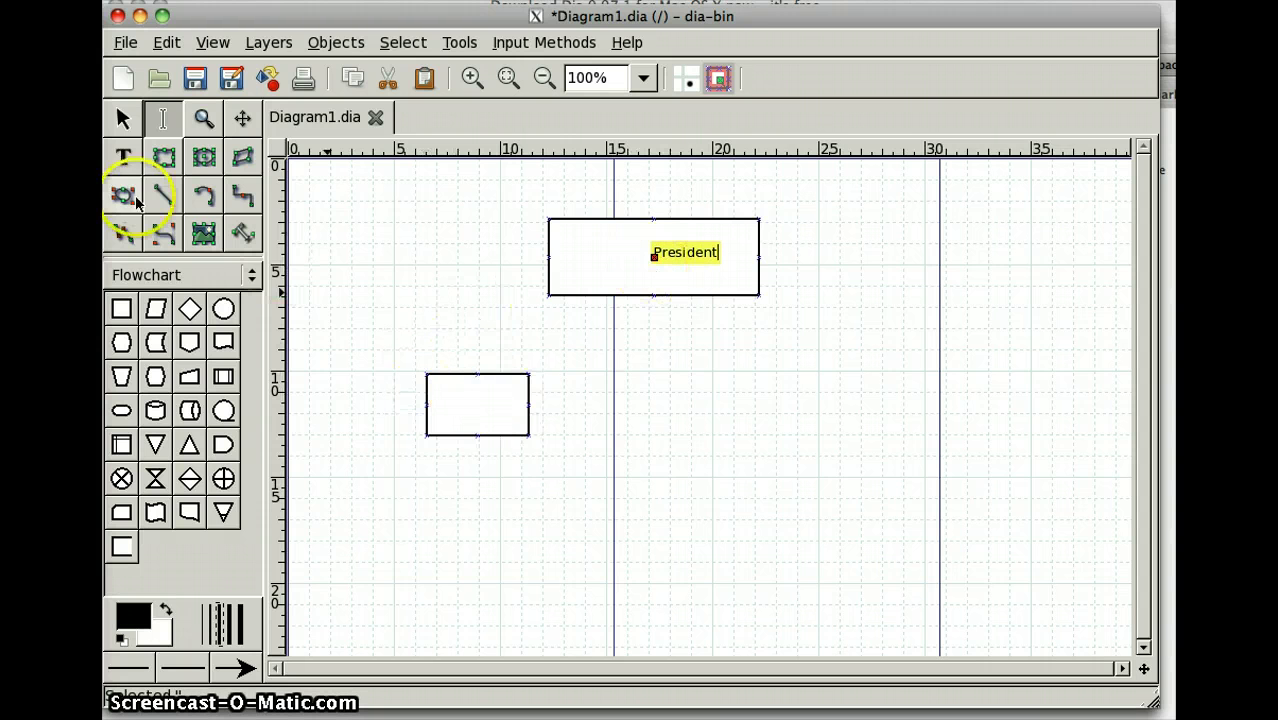
Label the lower box 'Defense' and widen it to fit the text
click(490, 396)
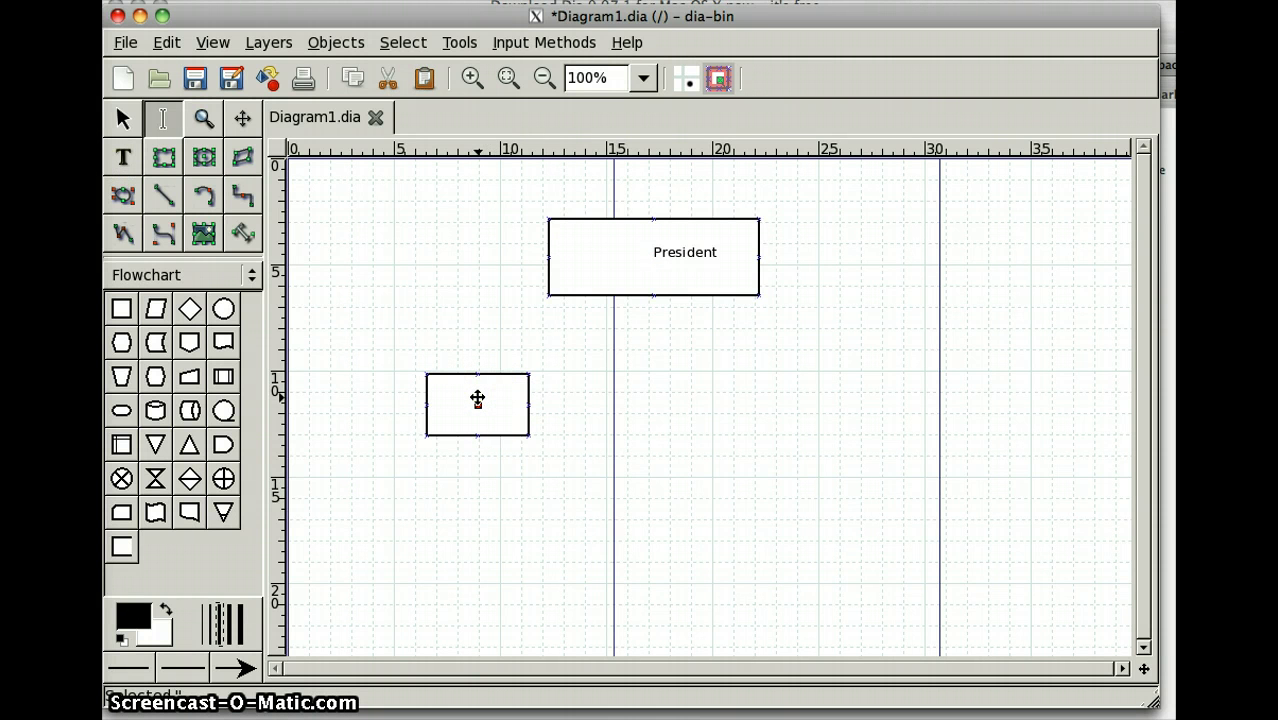
click(580, 376)
click(509, 412)
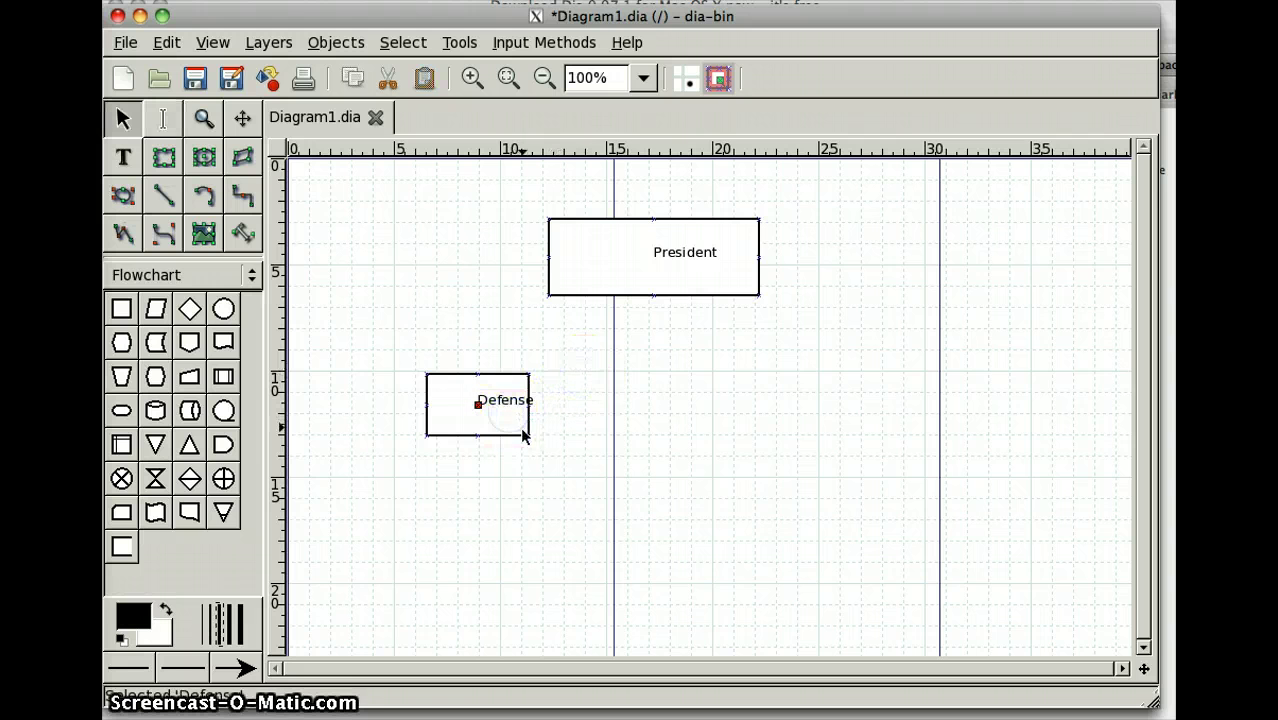
drag(529, 439, 569, 436)
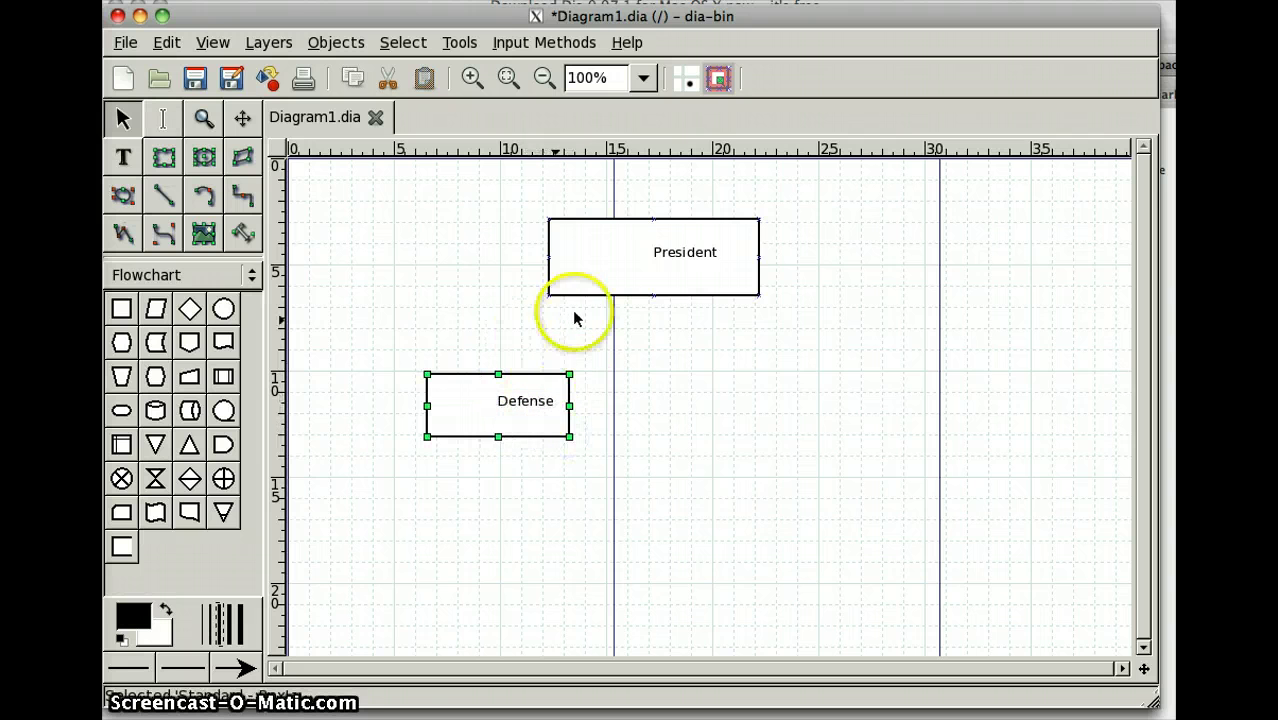
click(524, 383)
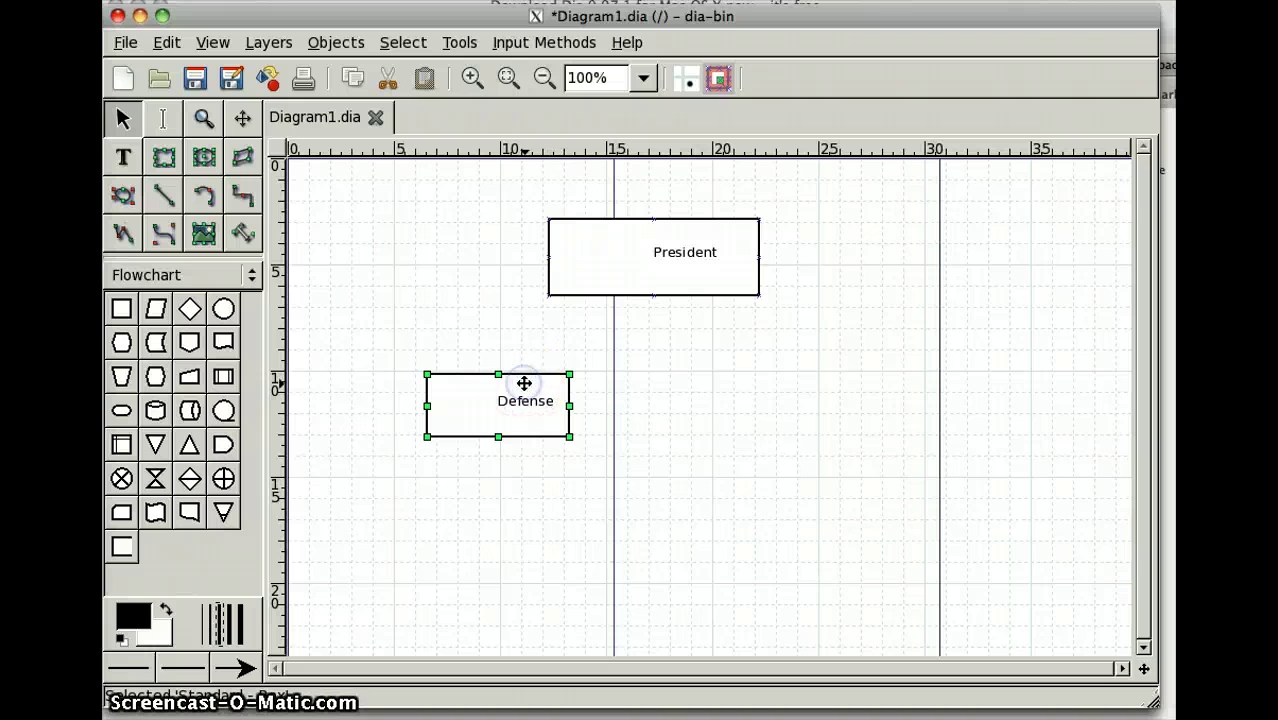
Duplicate the Defense box and place the copy to its right
click(166, 42)
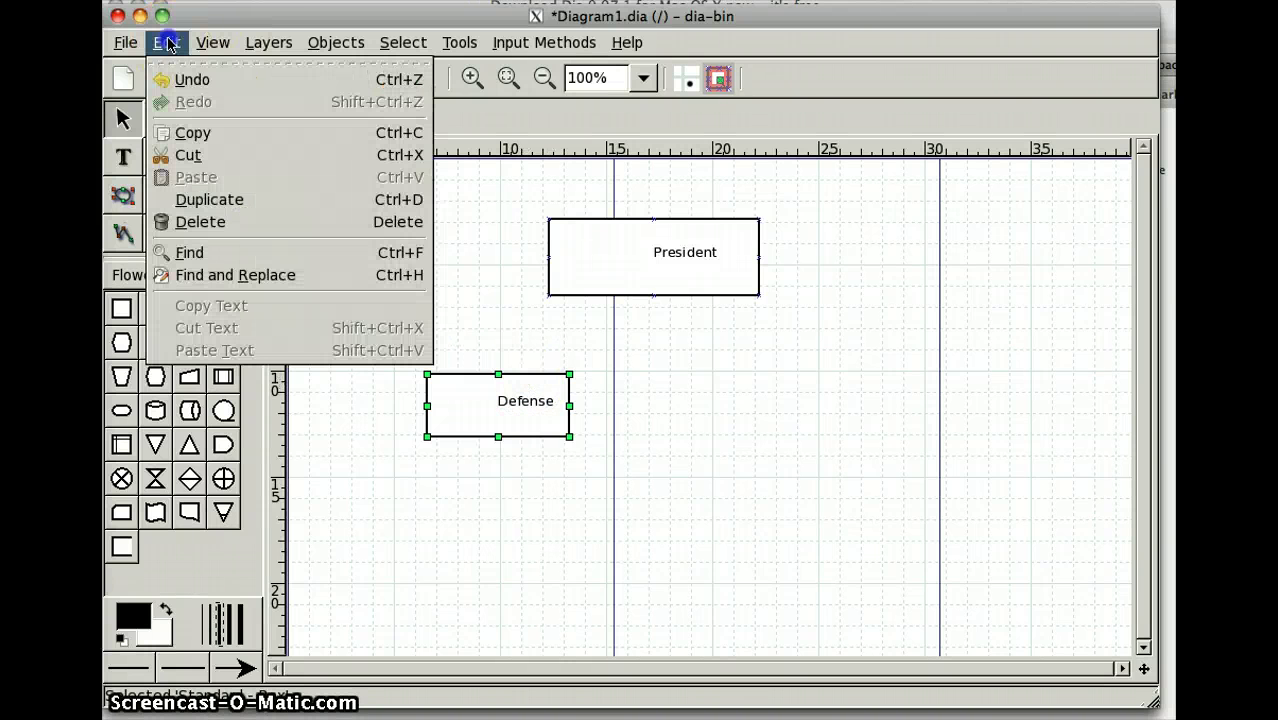
click(188, 130)
click(166, 42)
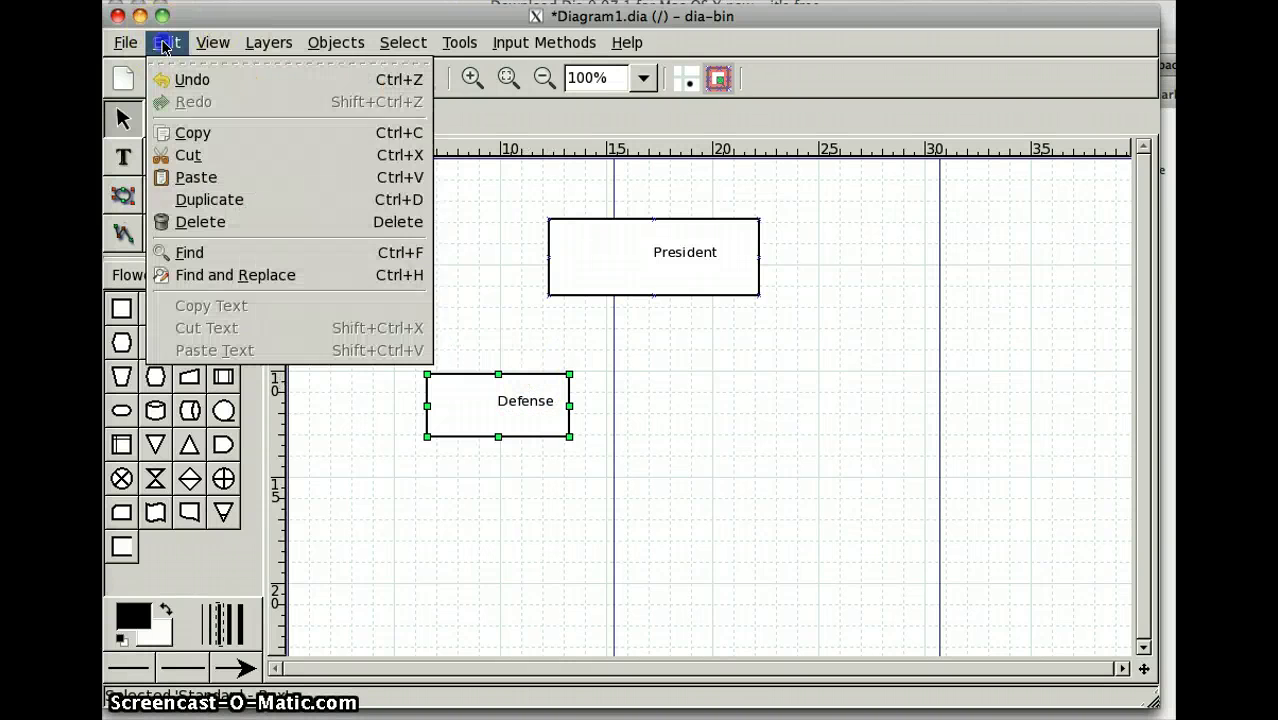
click(185, 178)
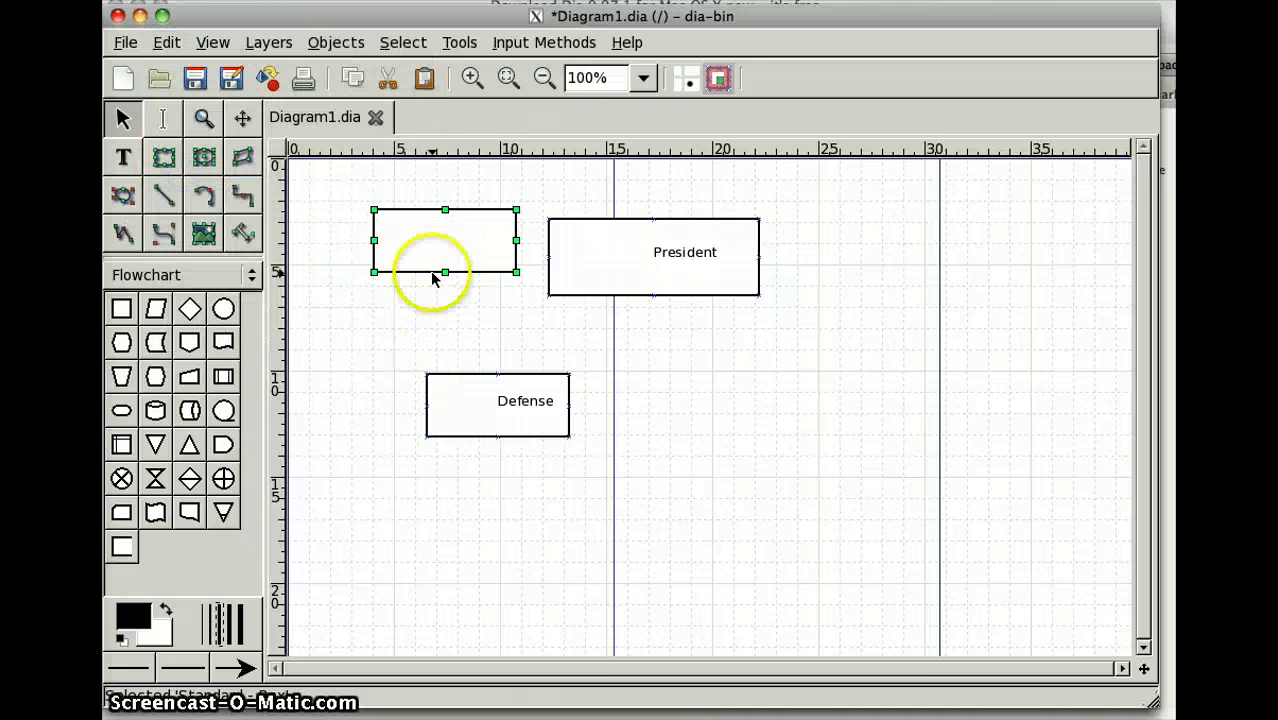
drag(437, 265, 678, 429)
click(123, 157)
click(655, 376)
Label the new box 'State'
double_click(672, 386)
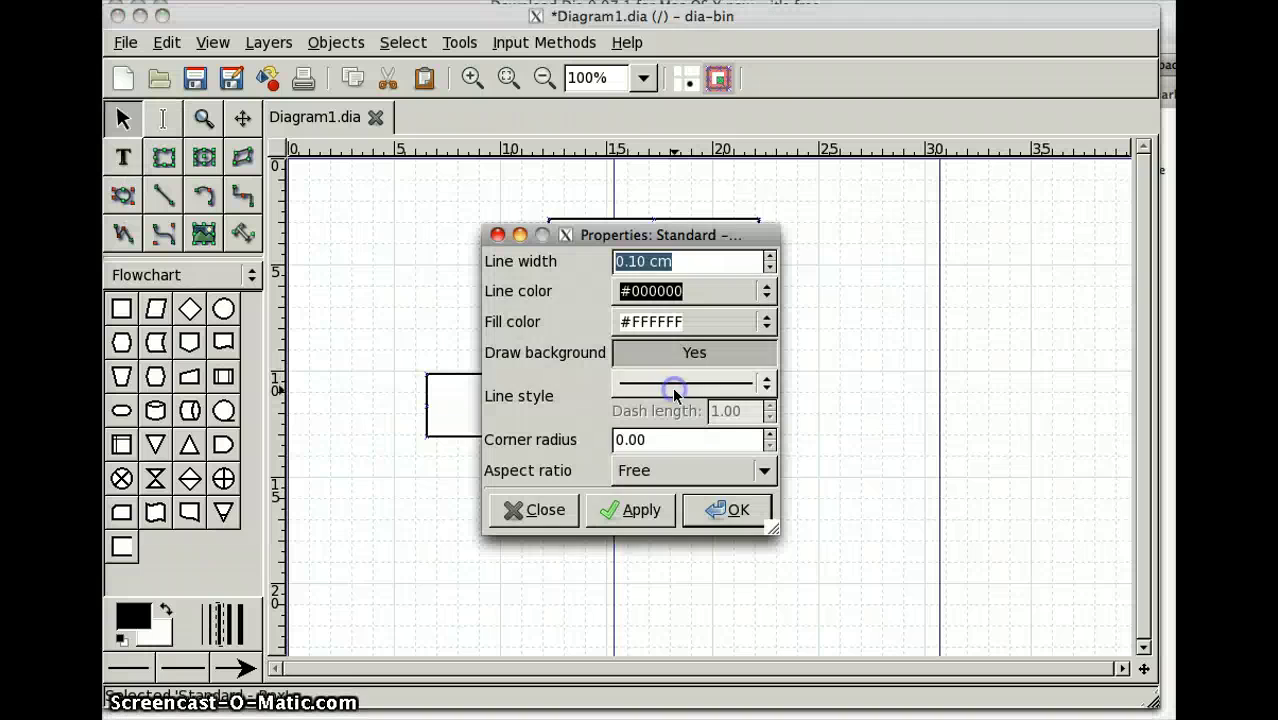
click(546, 510)
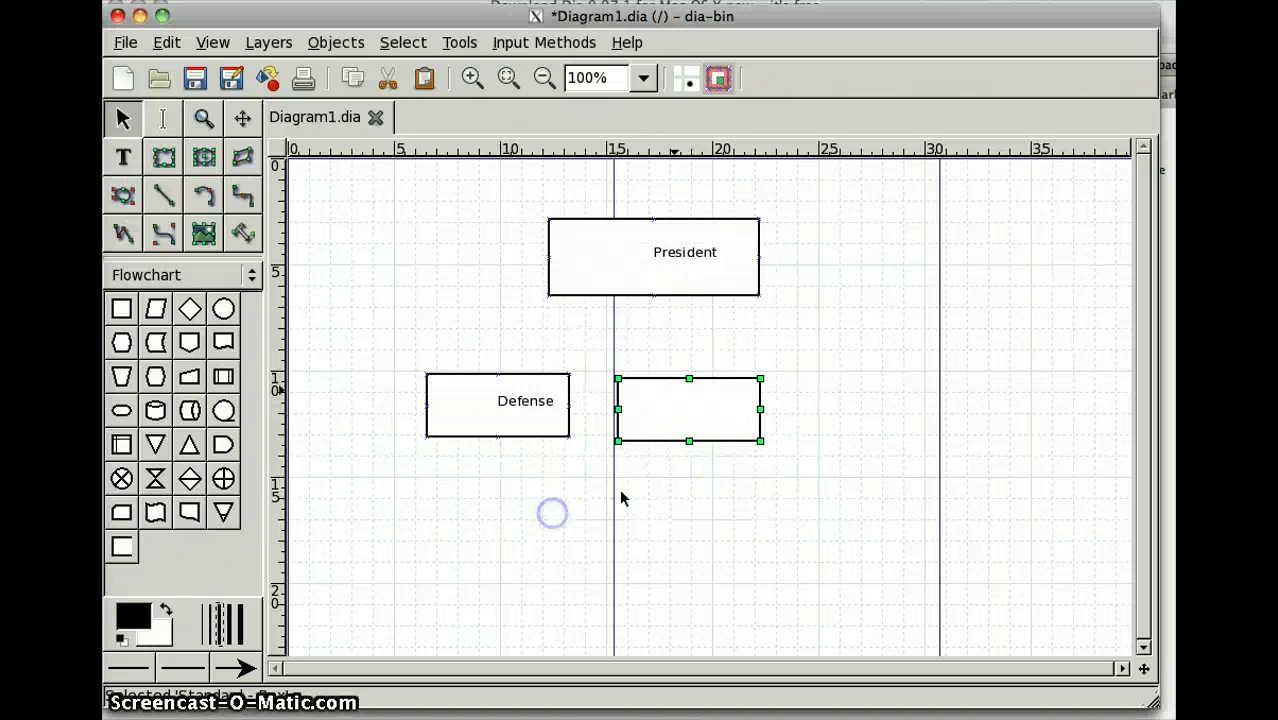
click(680, 402)
click(123, 157)
click(690, 412)
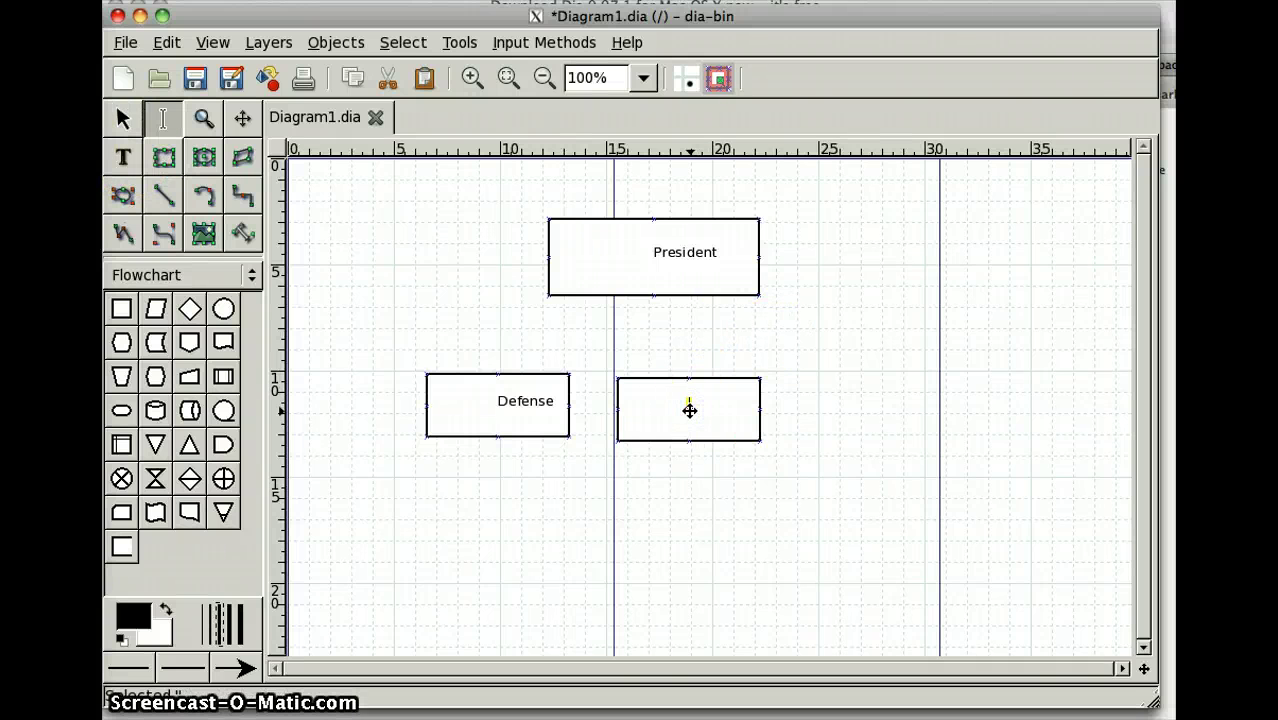
click(560, 308)
click(385, 250)
click(553, 256)
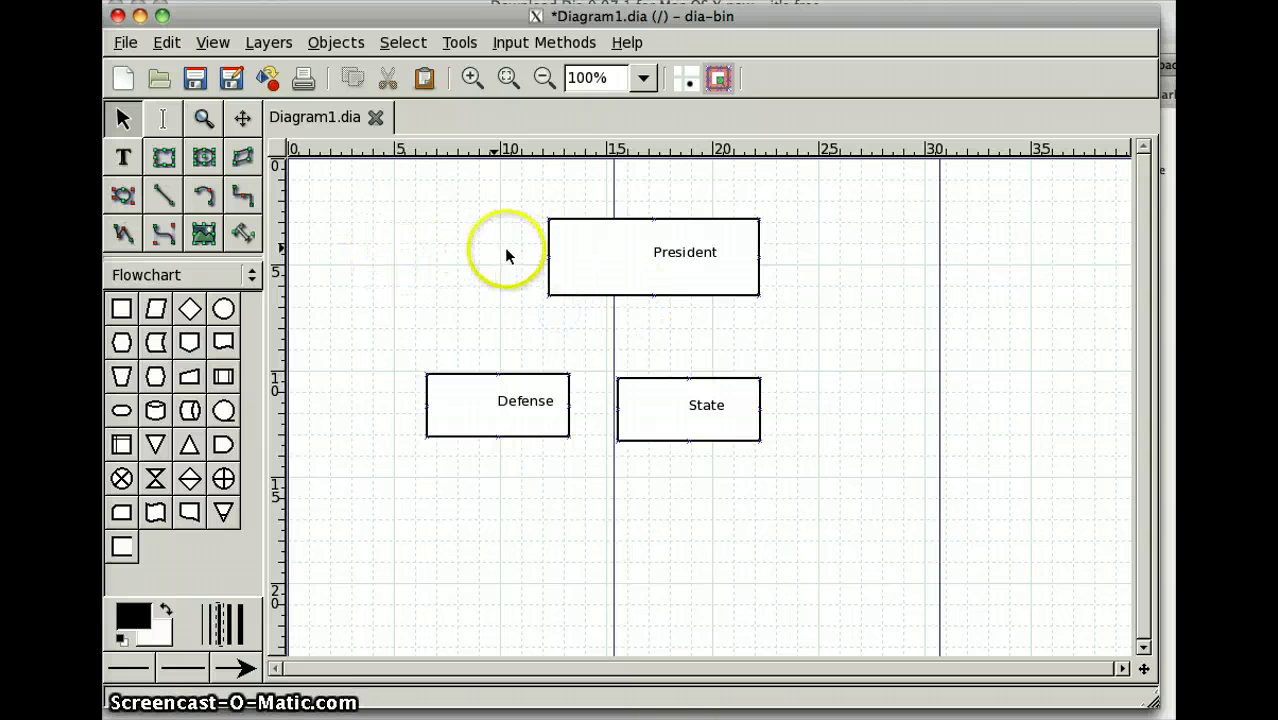
Draw arrowed elbow connectors from President's bottom edge down to State and Defense
click(243, 196)
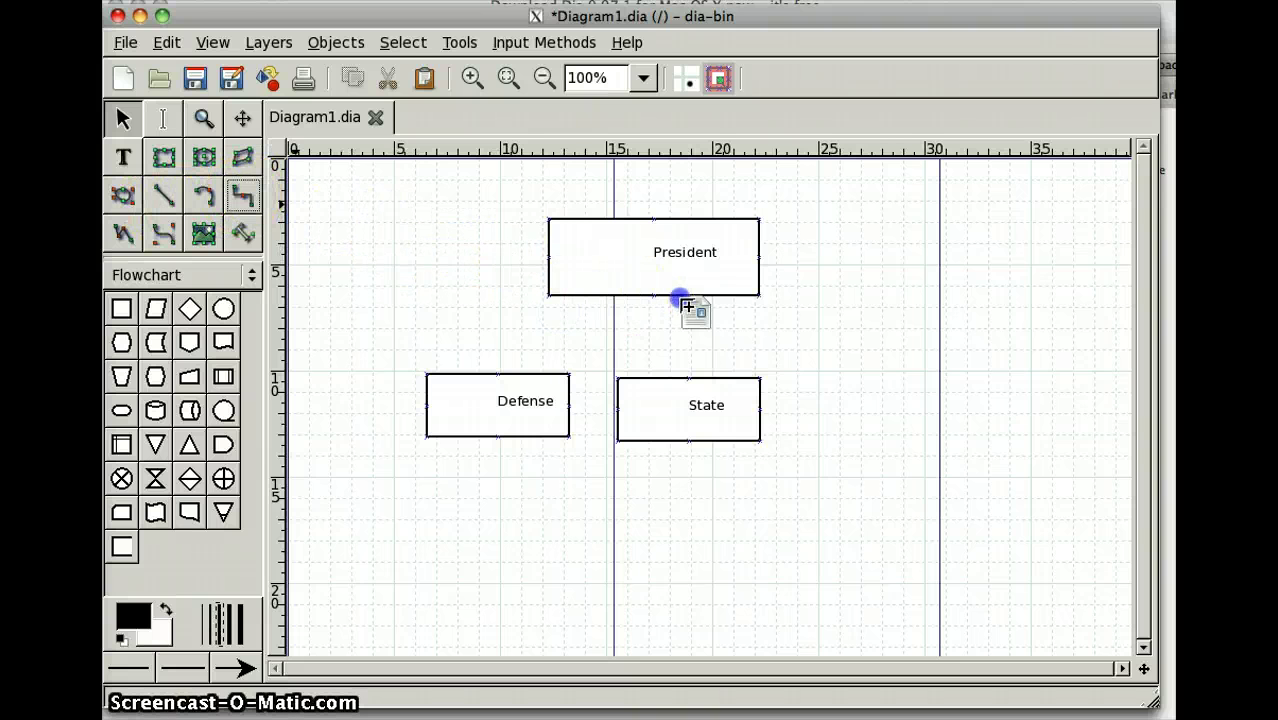
mouse_move(655, 281)
mouse_down()
mouse_move(699, 302)
mouse_move(707, 386)
mouse_move(655, 285)
mouse_move(654, 296)
mouse_move(836, 265)
mouse_move(648, 260)
mouse_move(733, 231)
mouse_move(734, 248)
mouse_move(659, 254)
mouse_up()
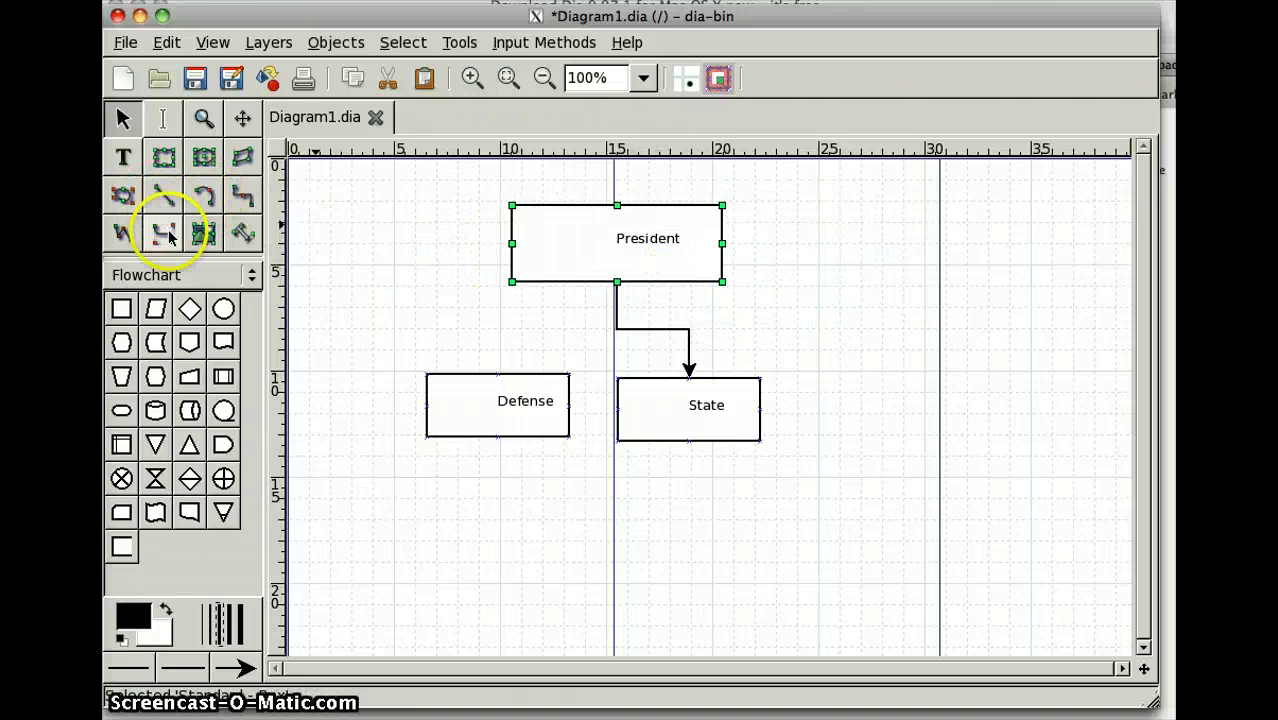
click(245, 196)
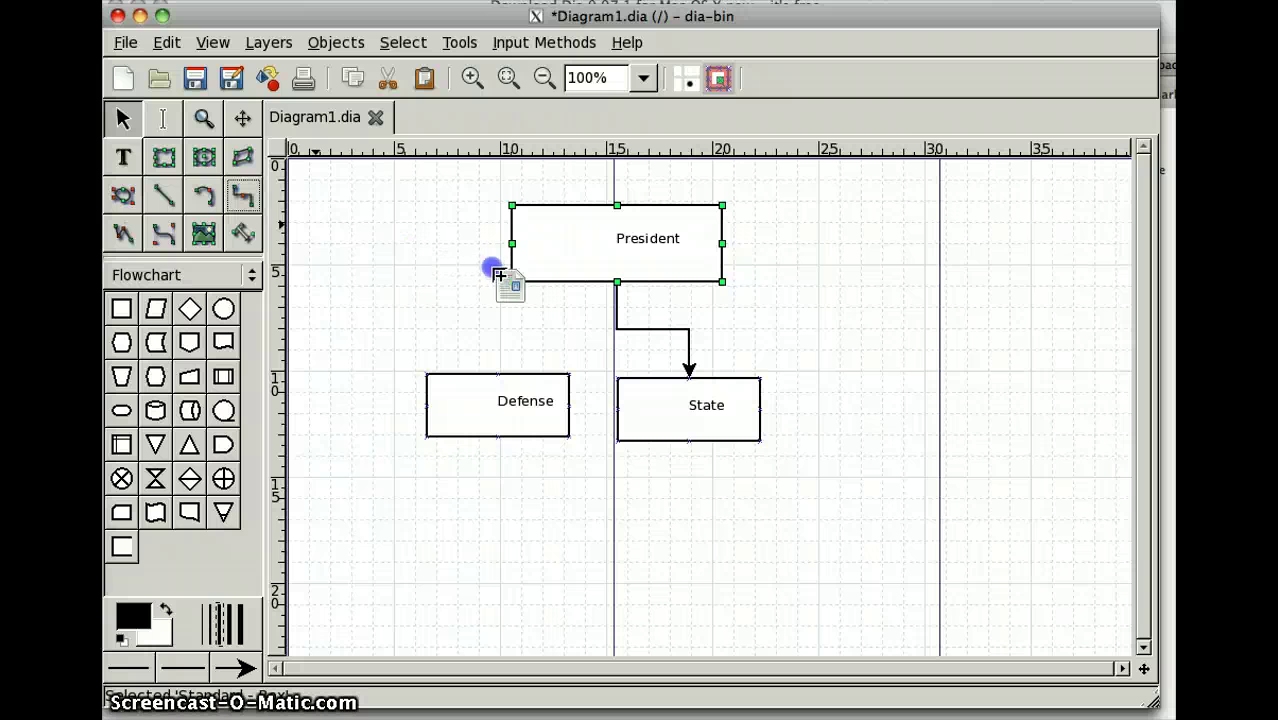
click(557, 300)
drag(557, 301, 498, 372)
mouse_move(697, 401)
mouse_down()
mouse_move(784, 352)
mouse_move(691, 404)
mouse_up()
Centre the President box above the Defense and State boxes
click(790, 274)
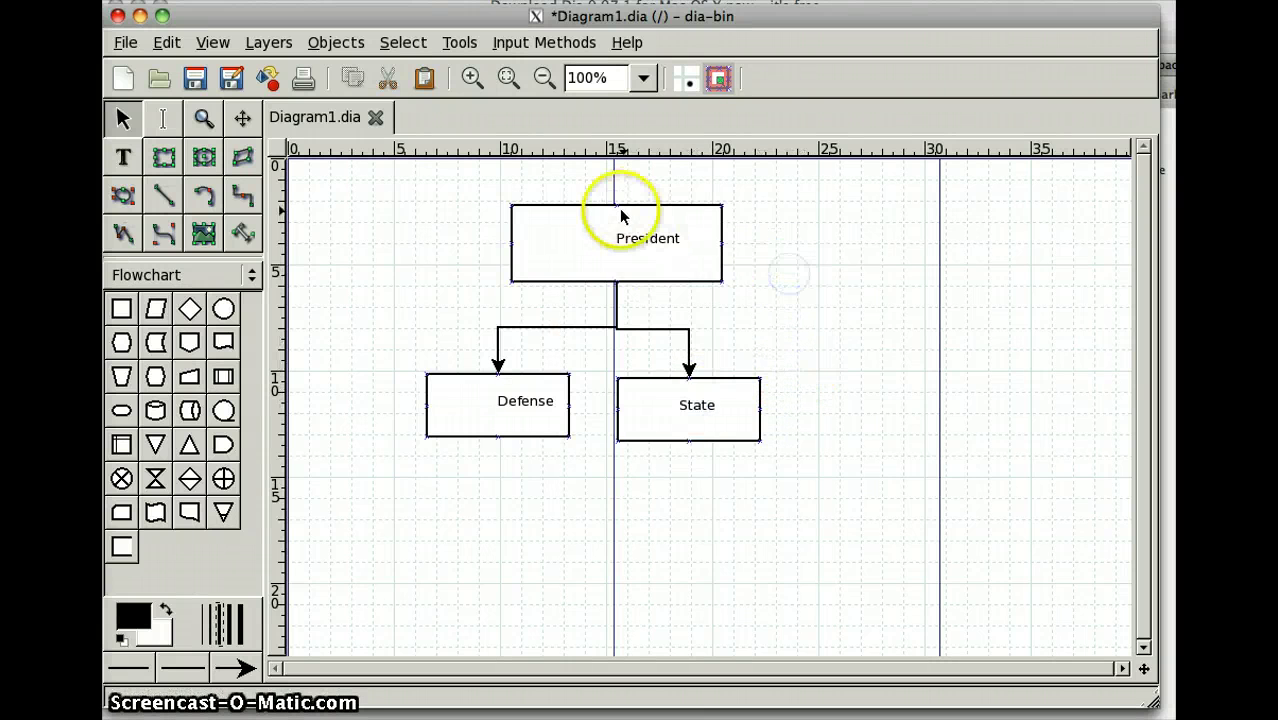
click(620, 215)
click(793, 204)
click(533, 248)
mouse_move(533, 248)
mouse_down()
mouse_move(713, 246)
mouse_move(693, 214)
mouse_move(414, 251)
mouse_move(596, 234)
mouse_move(524, 236)
mouse_move(545, 234)
mouse_move(428, 245)
mouse_move(619, 245)
mouse_move(513, 243)
mouse_move(529, 243)
mouse_up()
Move the State box level with the Defense box
mouse_move(680, 418)
mouse_down()
mouse_move(690, 401)
mouse_move(693, 414)
mouse_up()
click(862, 340)
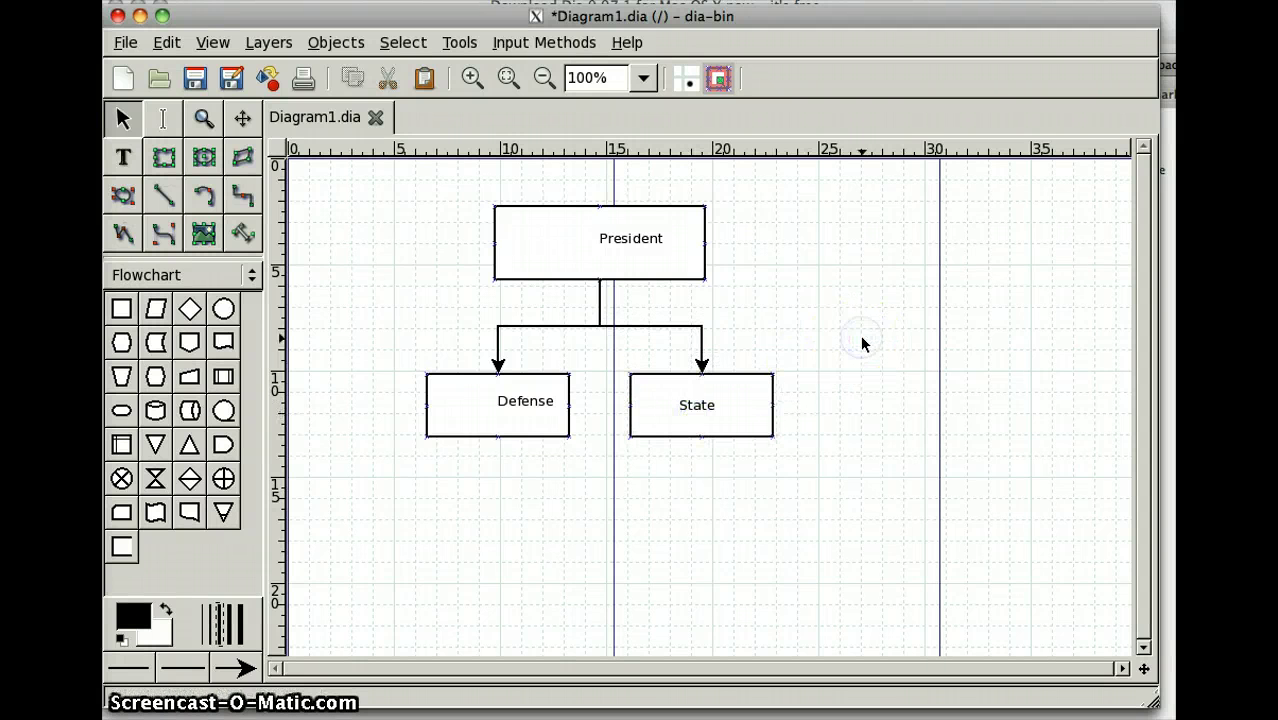
click(820, 372)
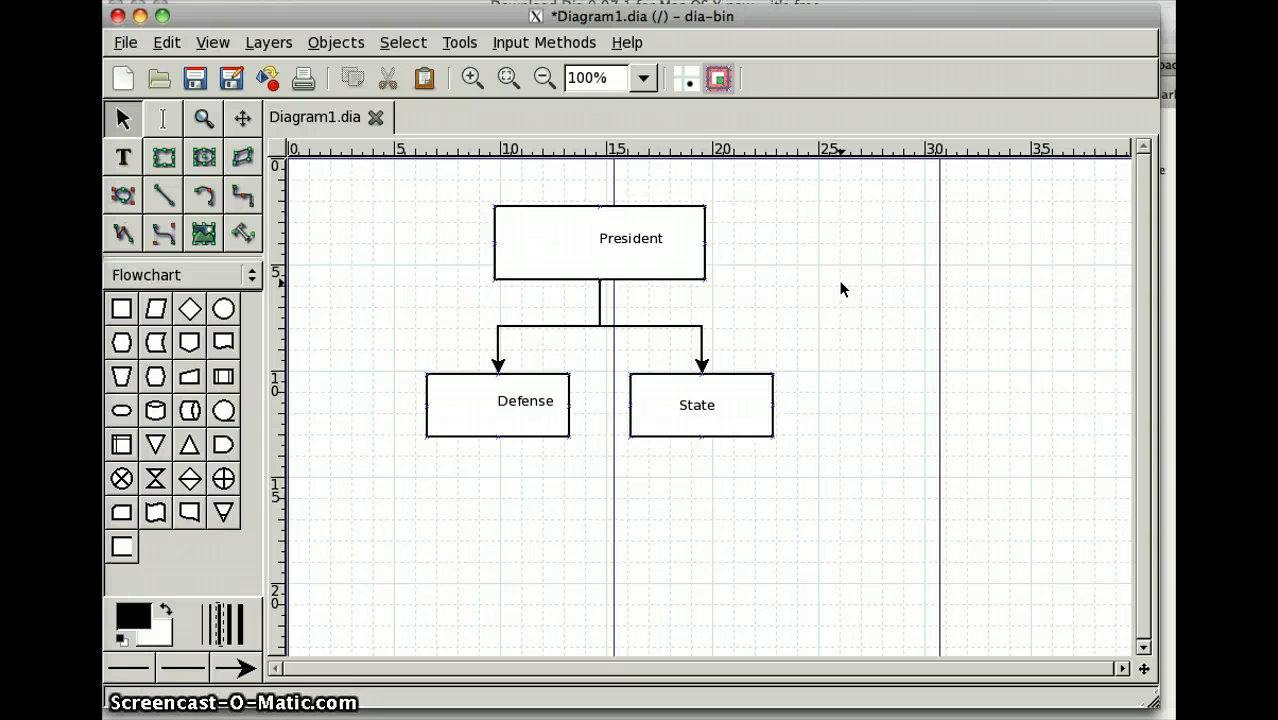
click(810, 256)
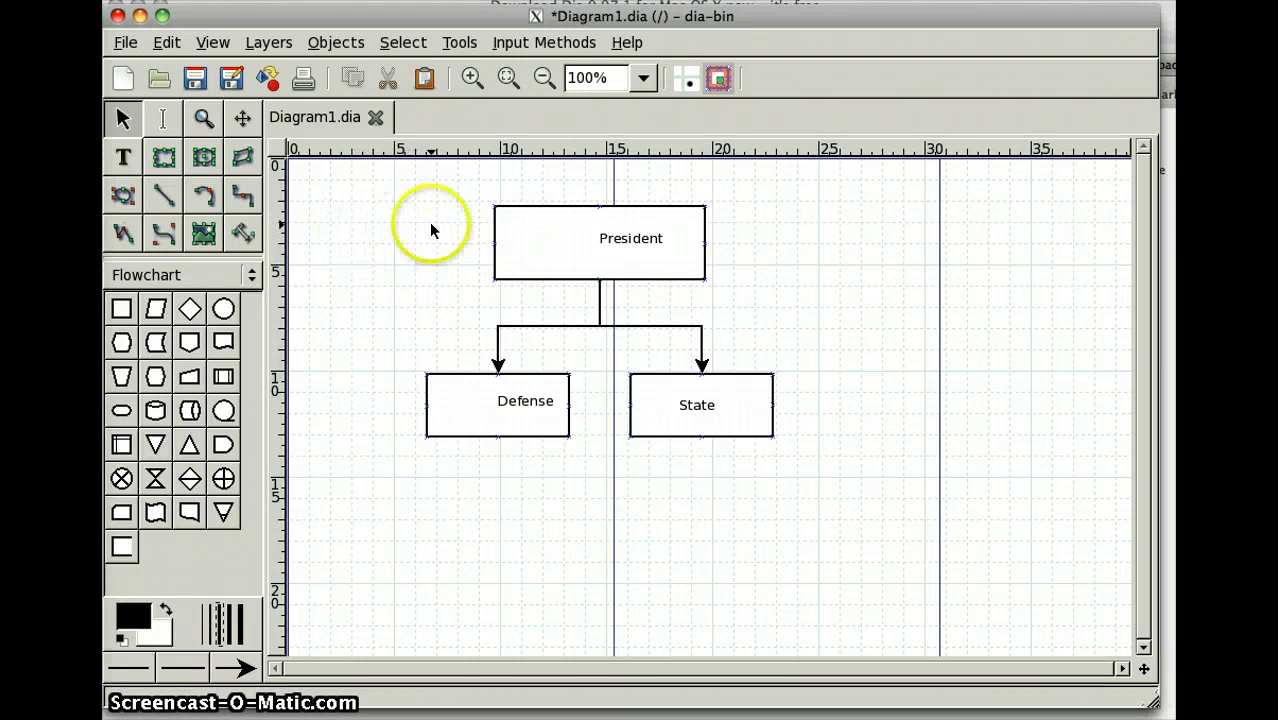
click(126, 44)
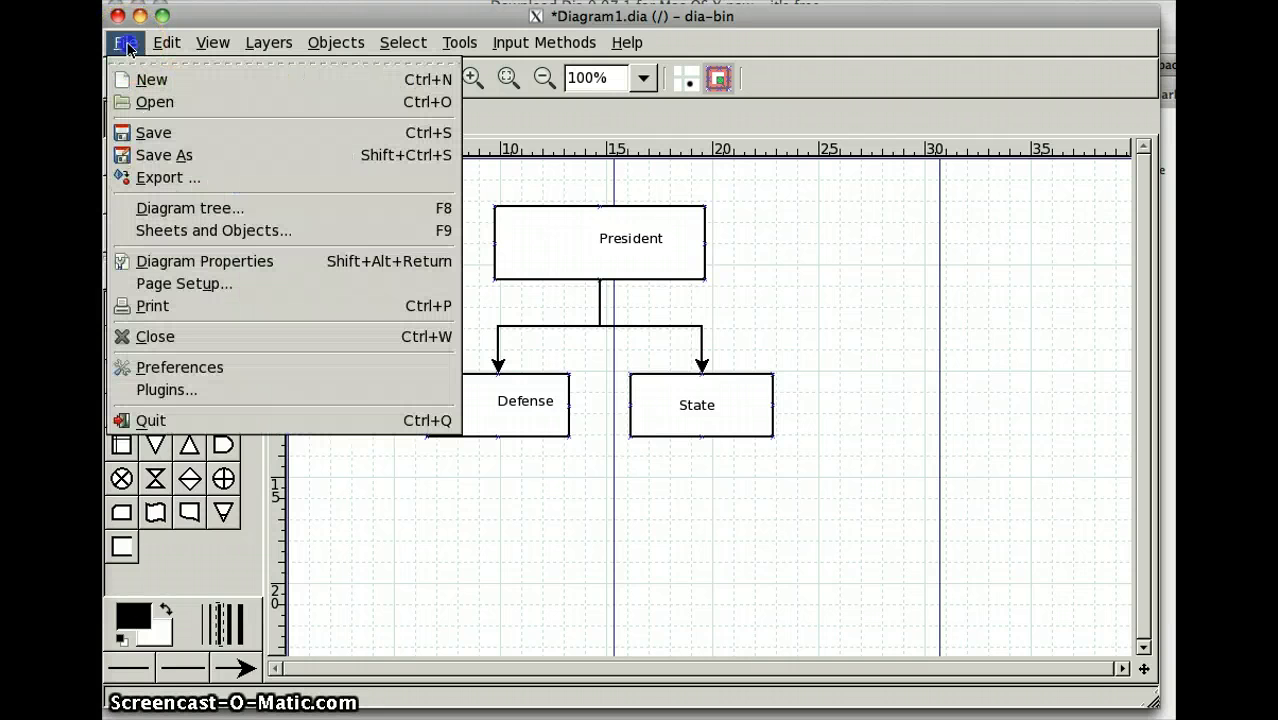
click(172, 307)
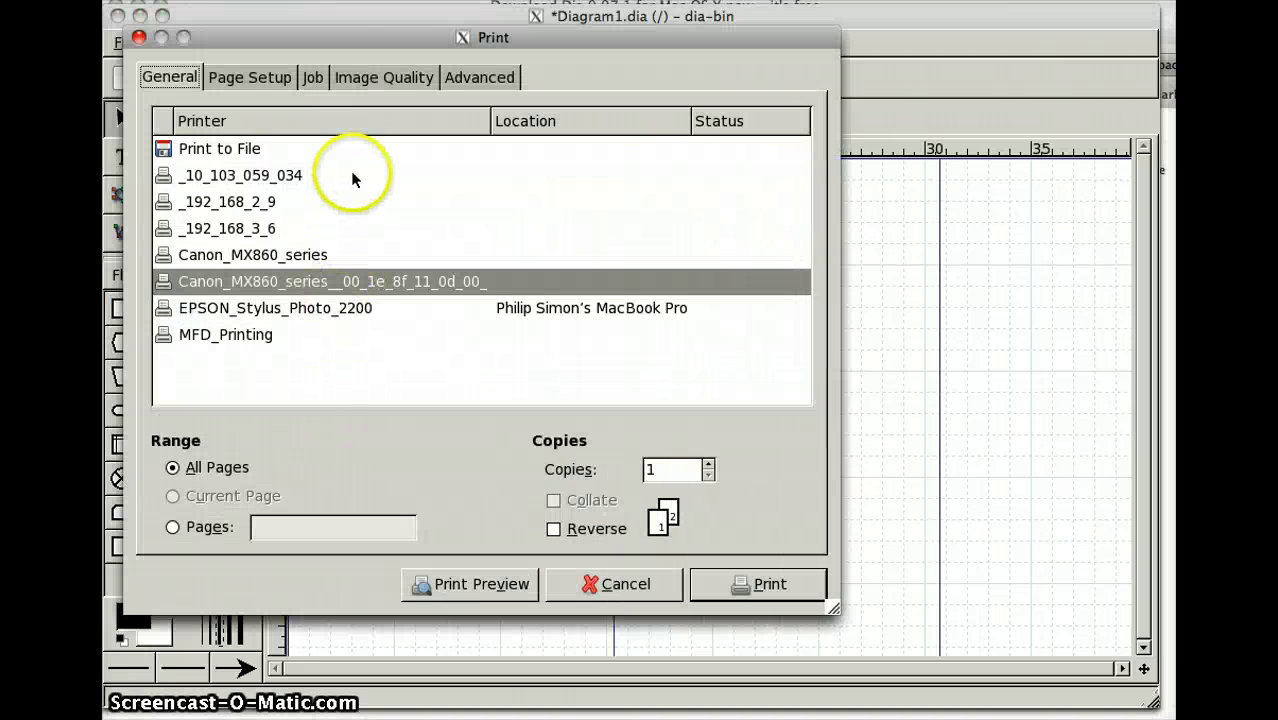
drag(381, 37, 465, 43)
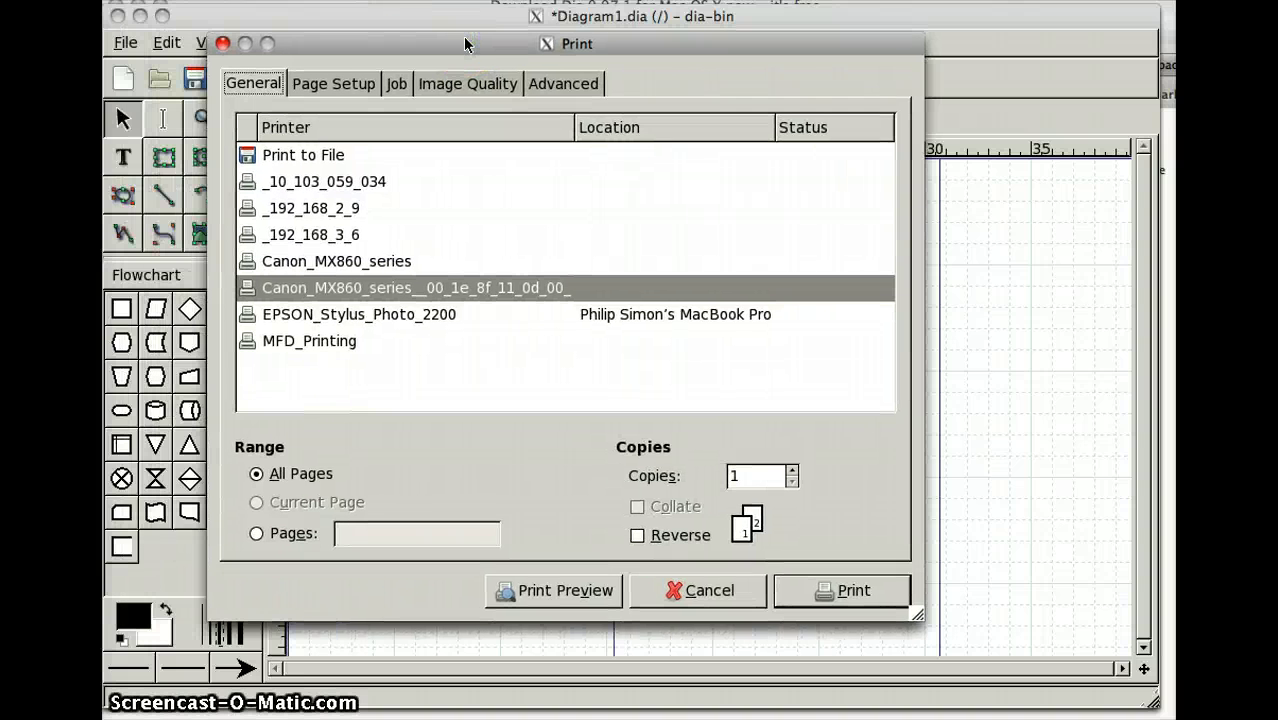
click(468, 267)
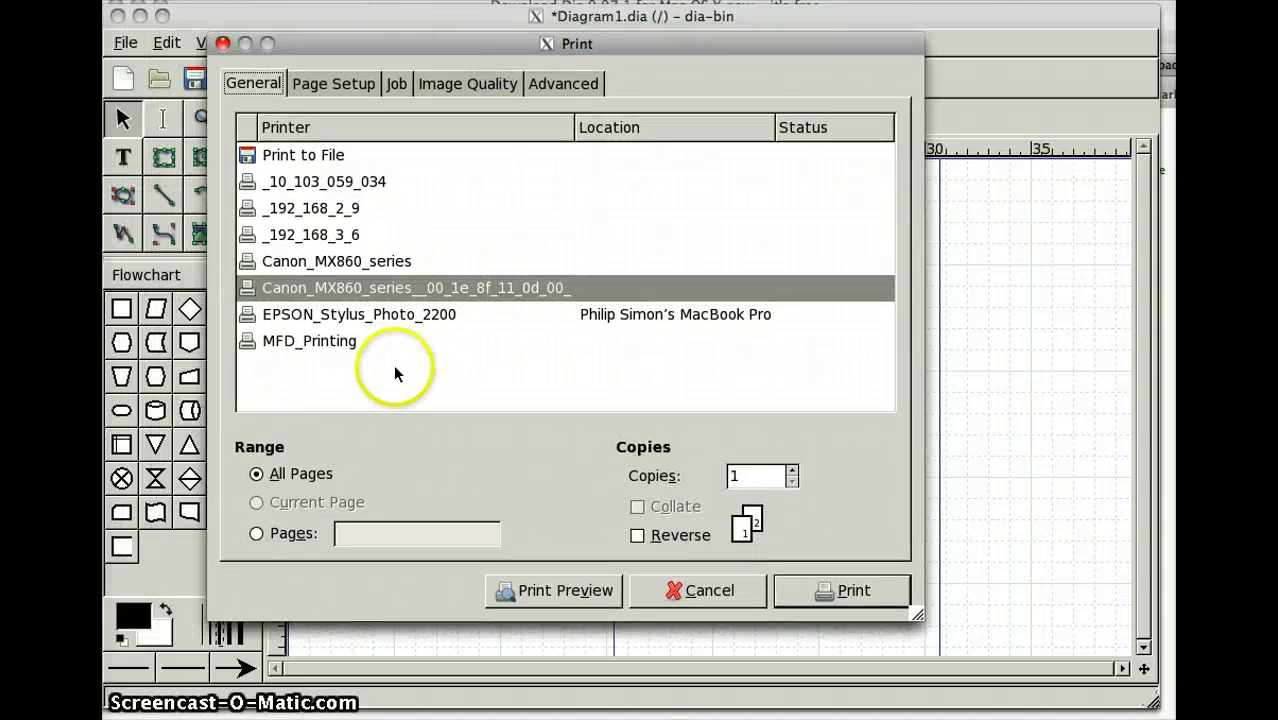
click(712, 591)
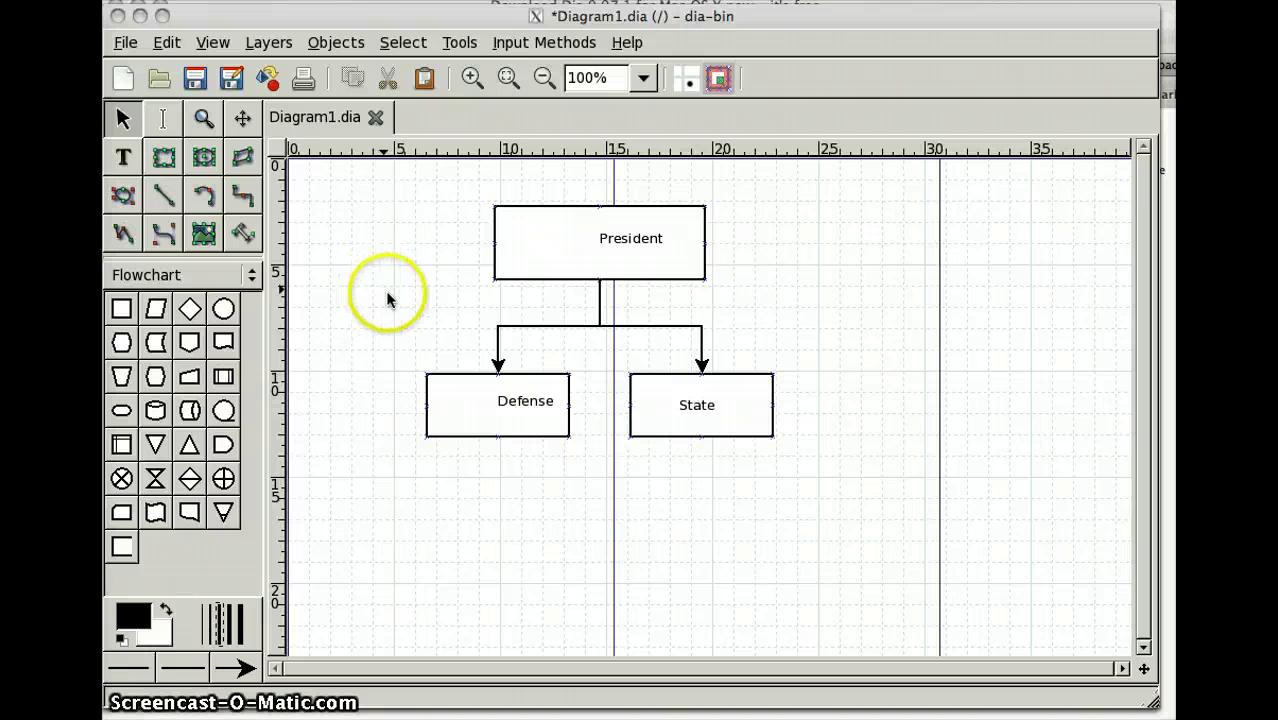
click(178, 45)
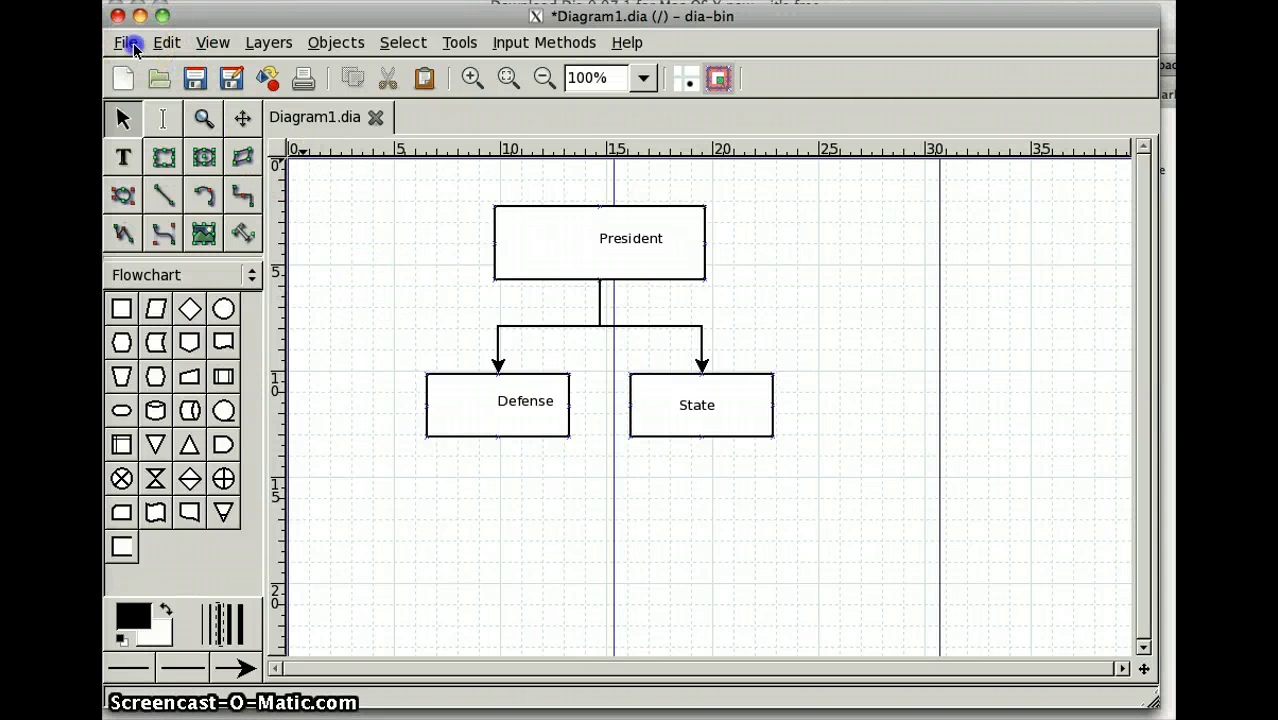
click(125, 42)
click(150, 174)
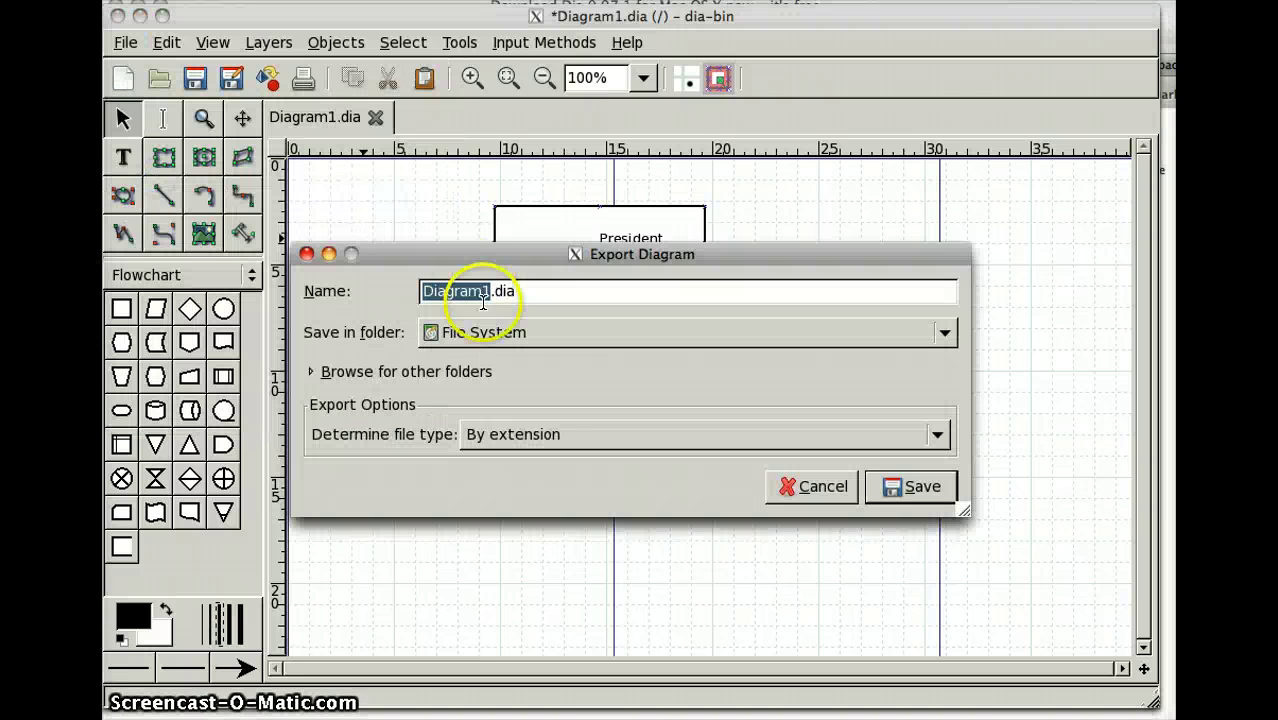
click(498, 337)
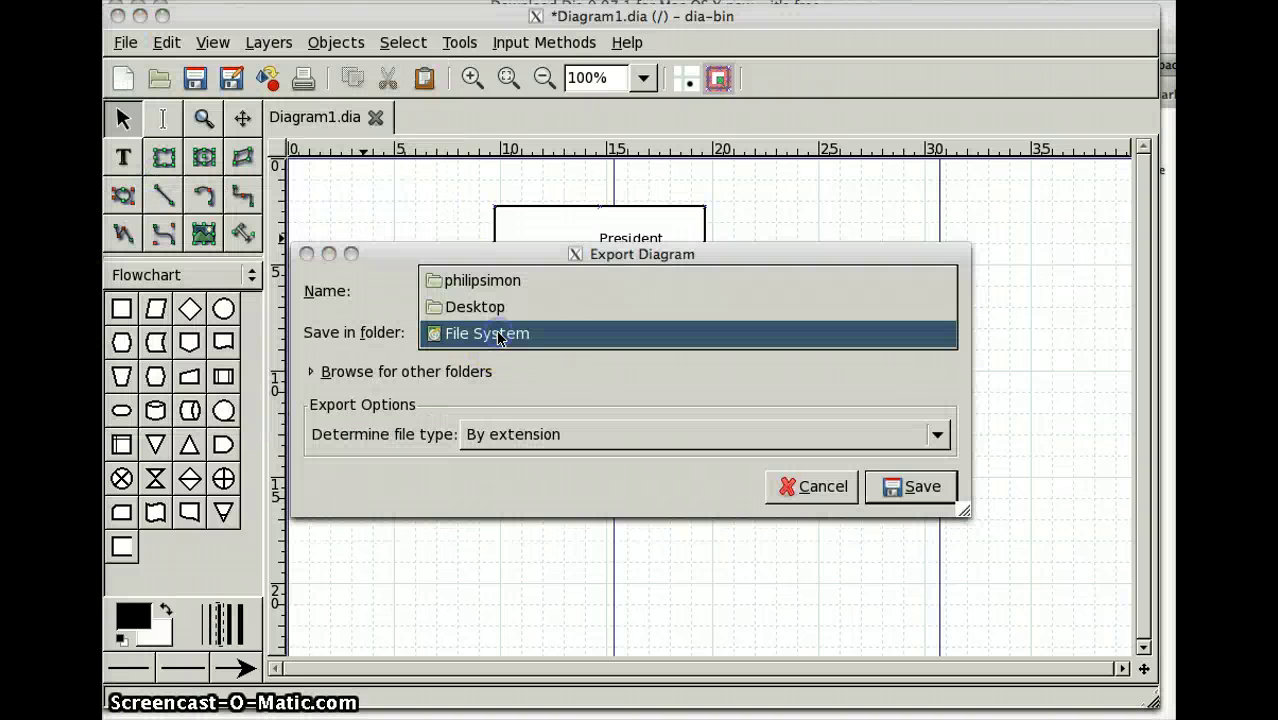
click(400, 258)
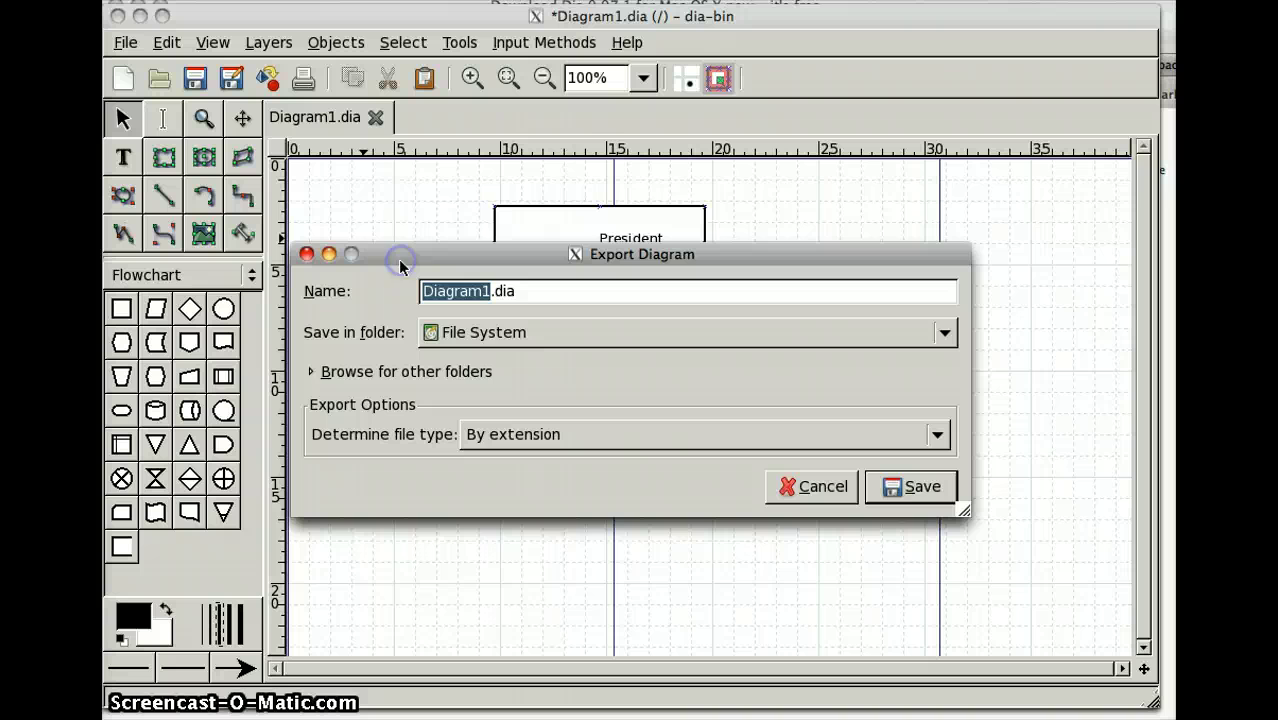
click(517, 436)
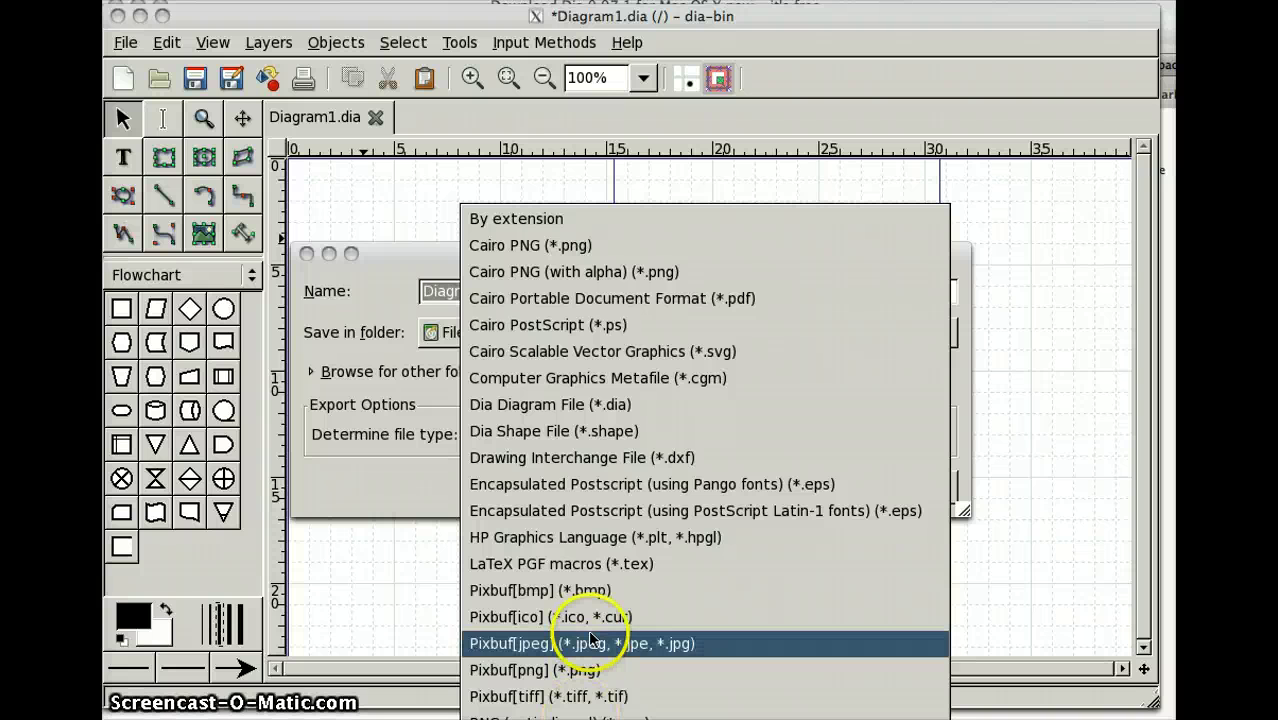
click(1045, 350)
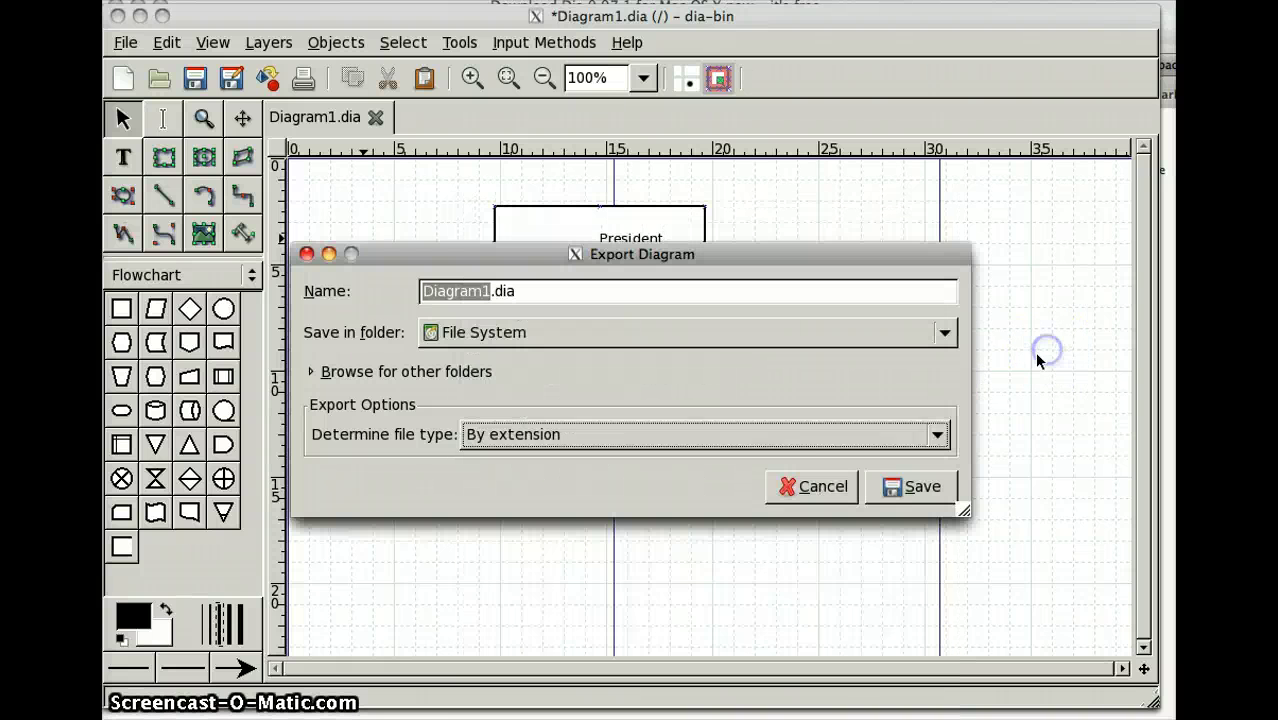
click(818, 490)
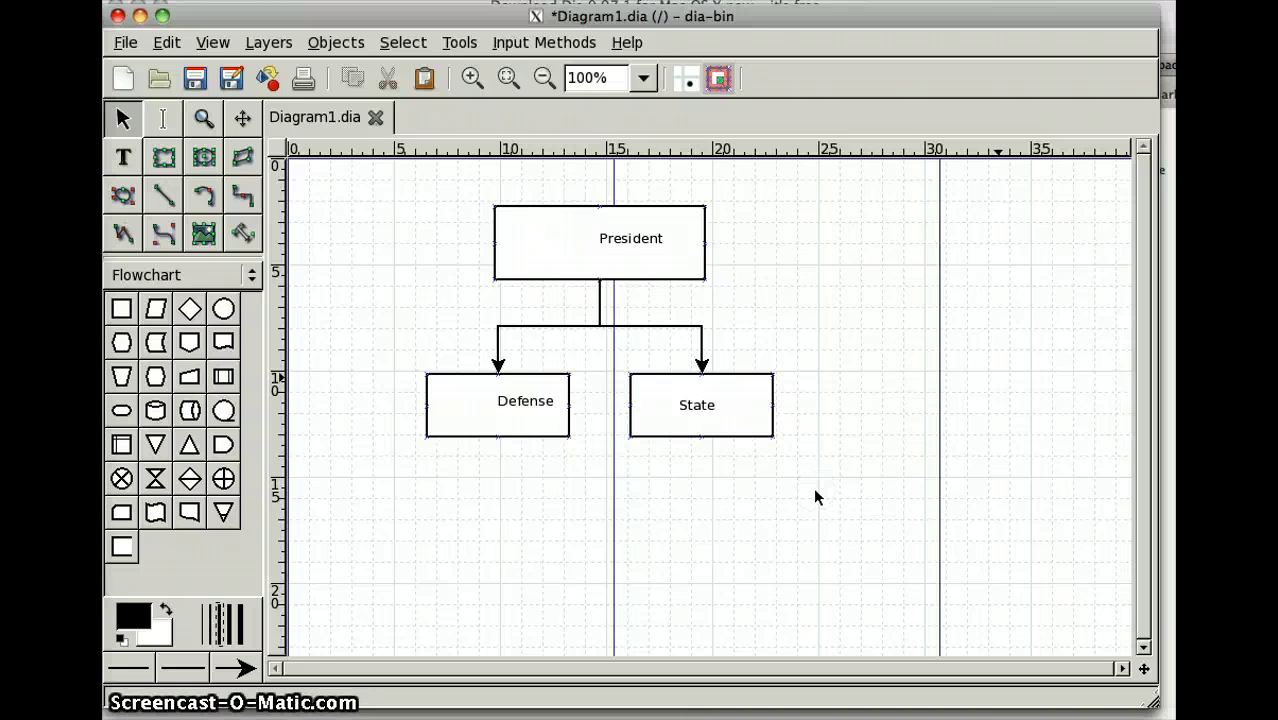
Bring up the File menu over the finished org chart
click(848, 465)
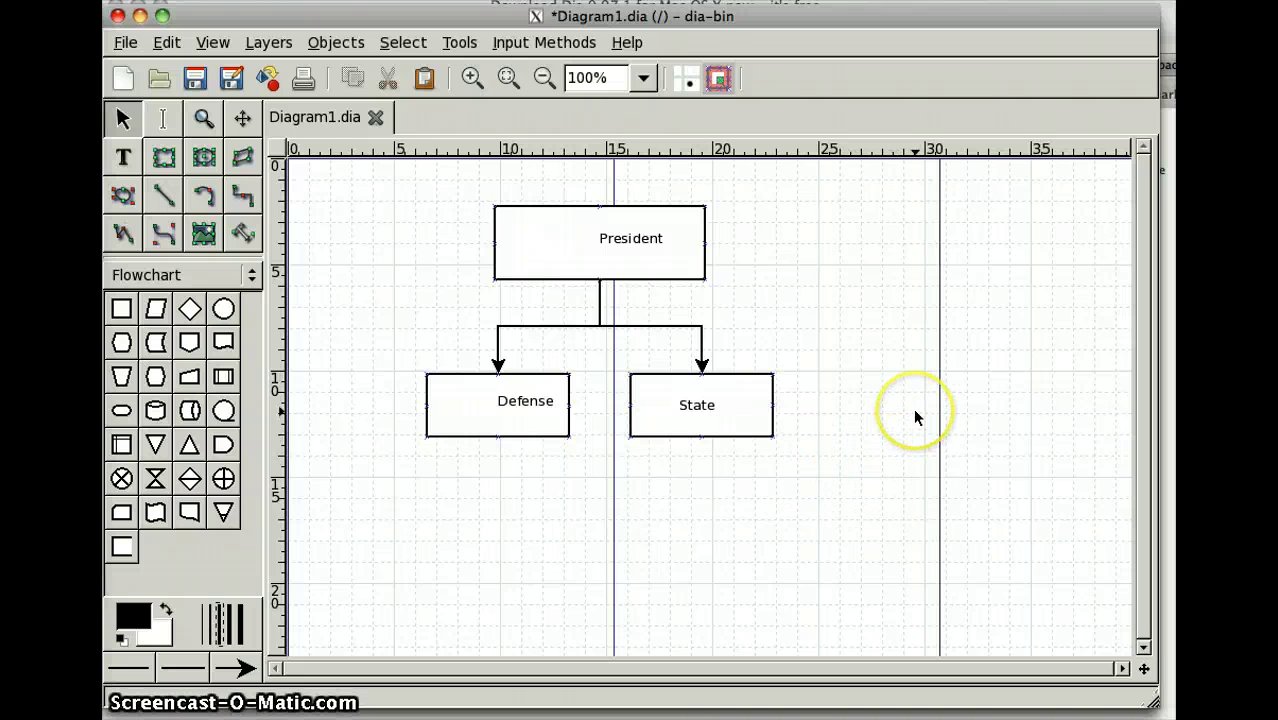
click(893, 315)
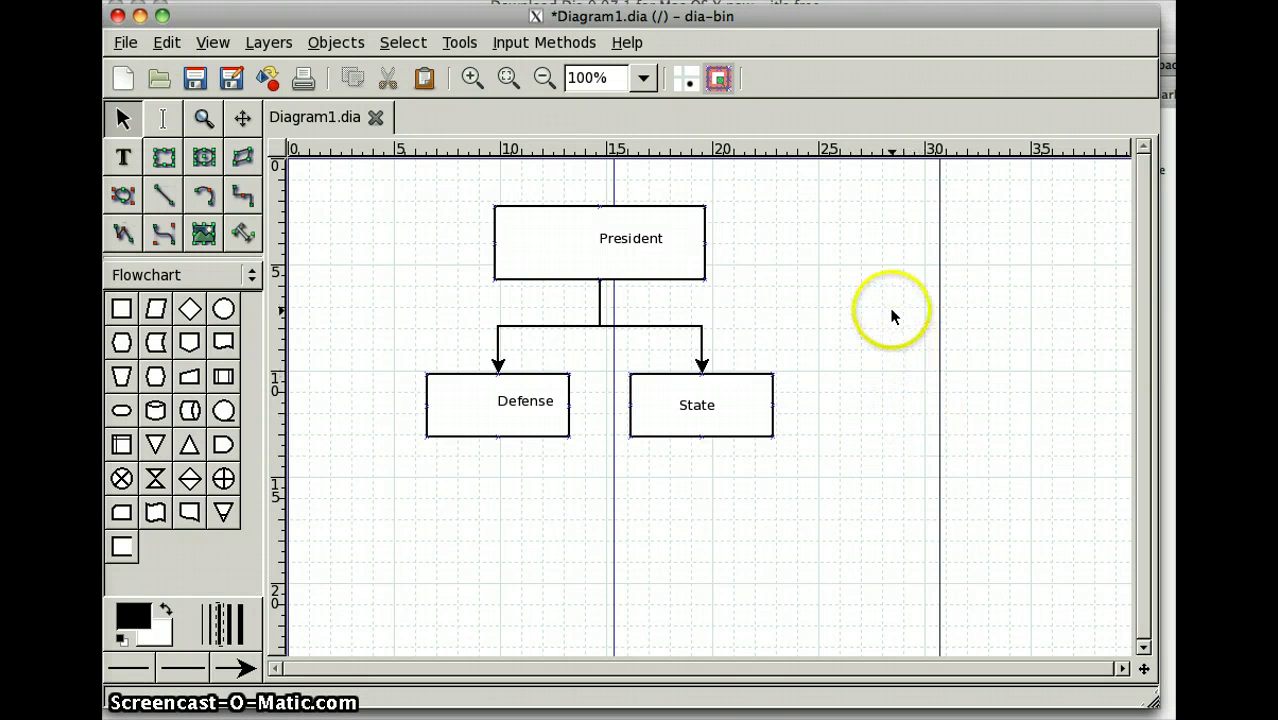
click(128, 43)
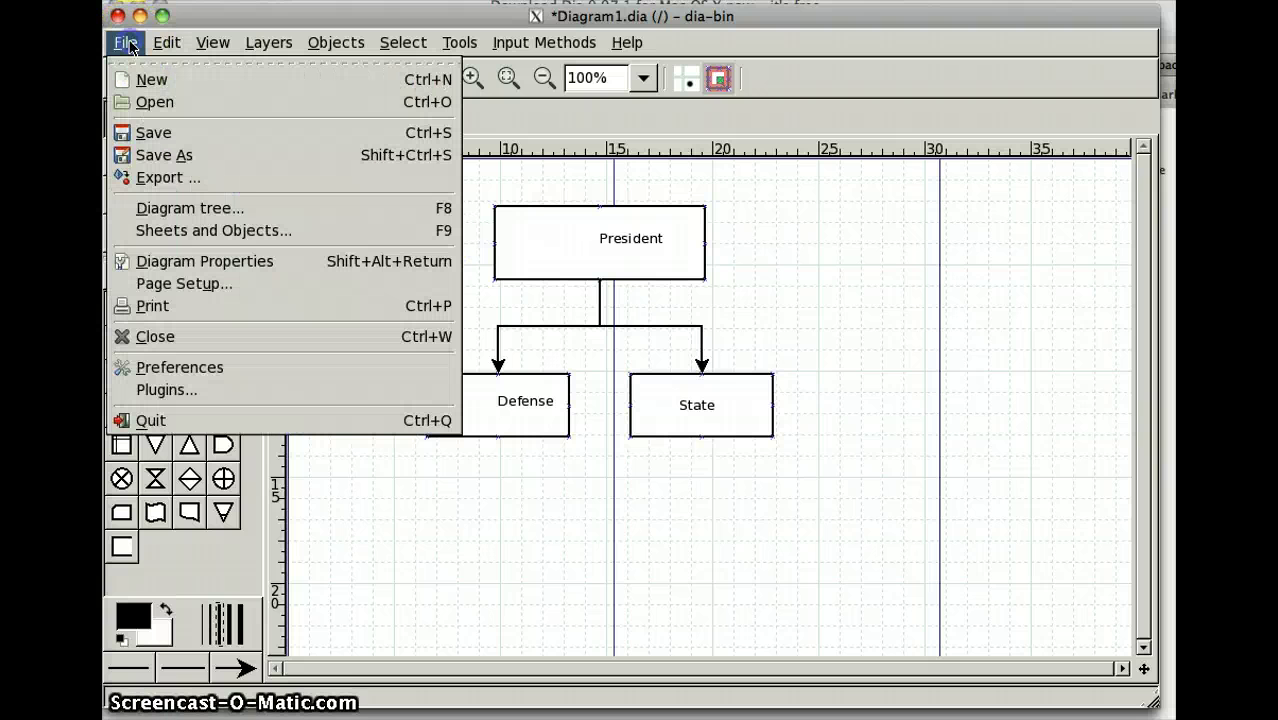
Set the page to Letter paper (21.6 × 27.9 cm) in portrait orientation
click(162, 284)
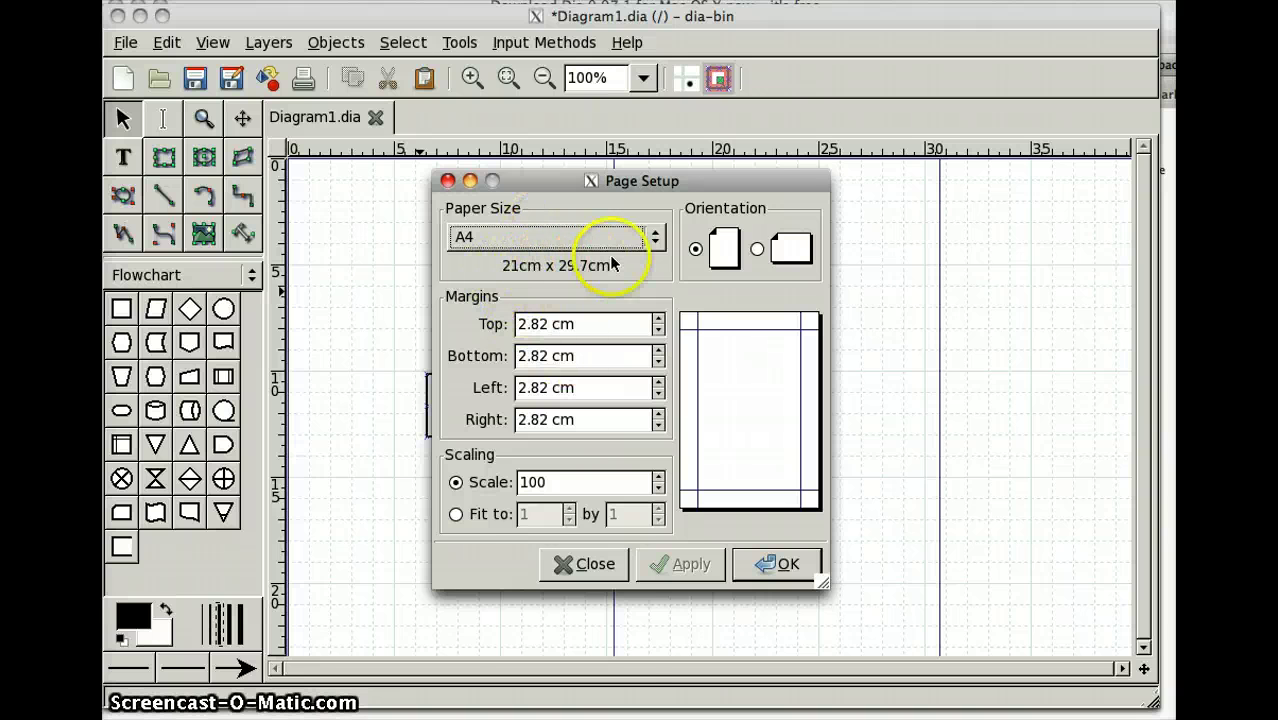
click(655, 236)
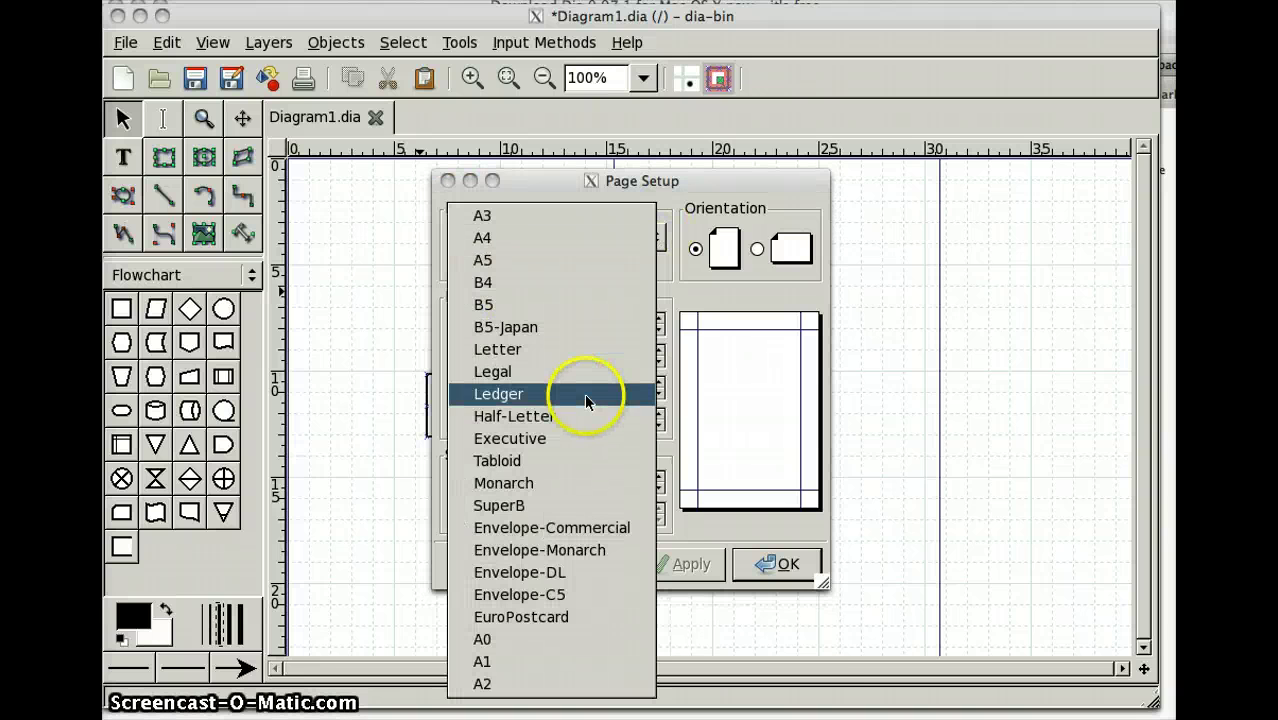
click(572, 350)
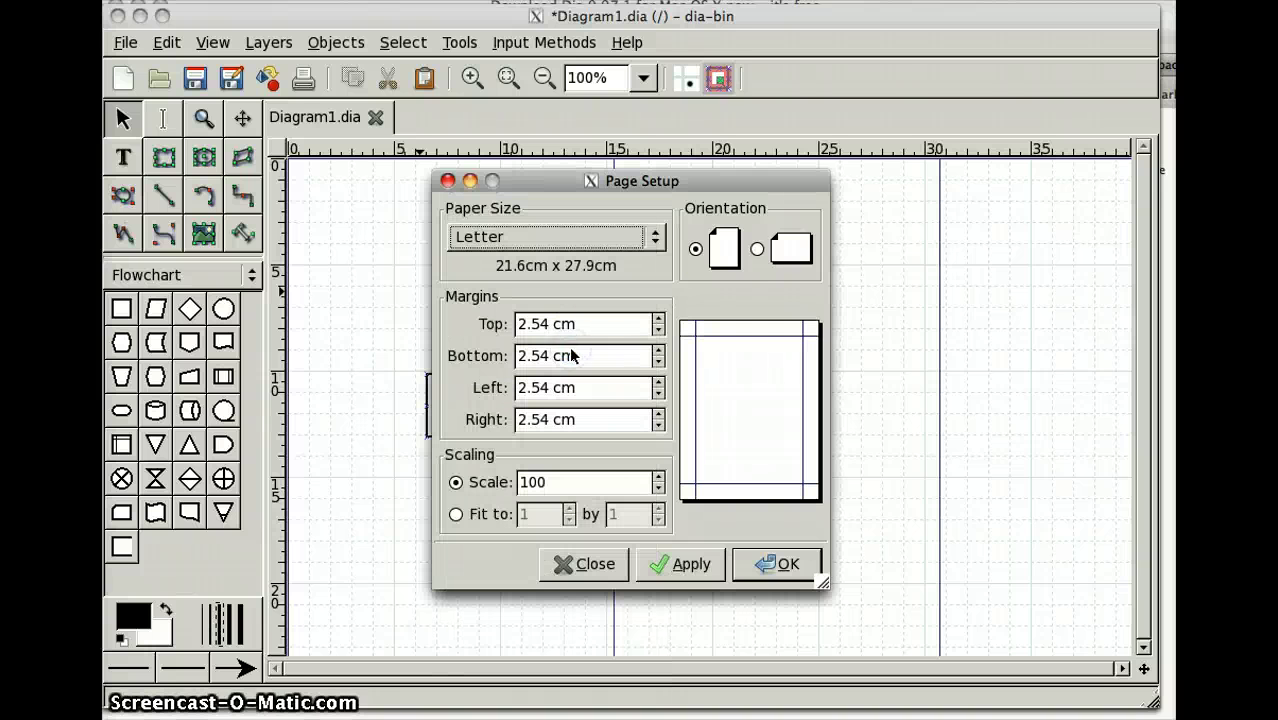
click(759, 249)
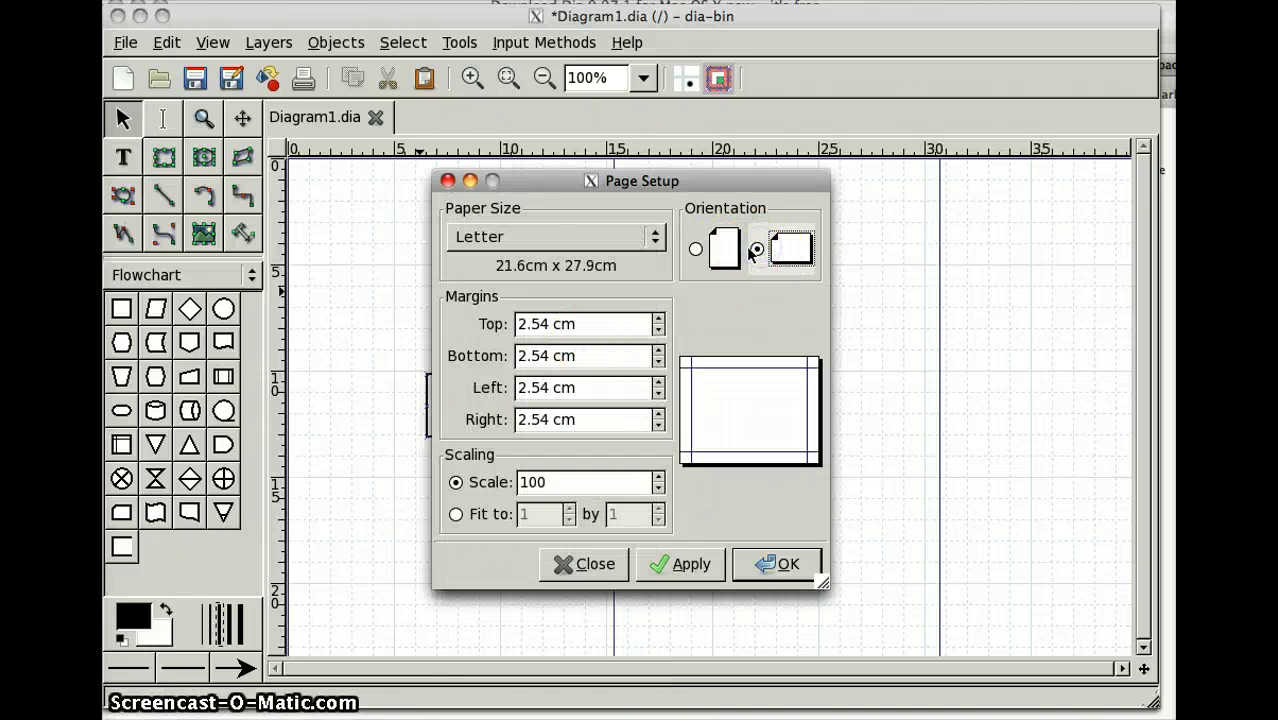
click(724, 250)
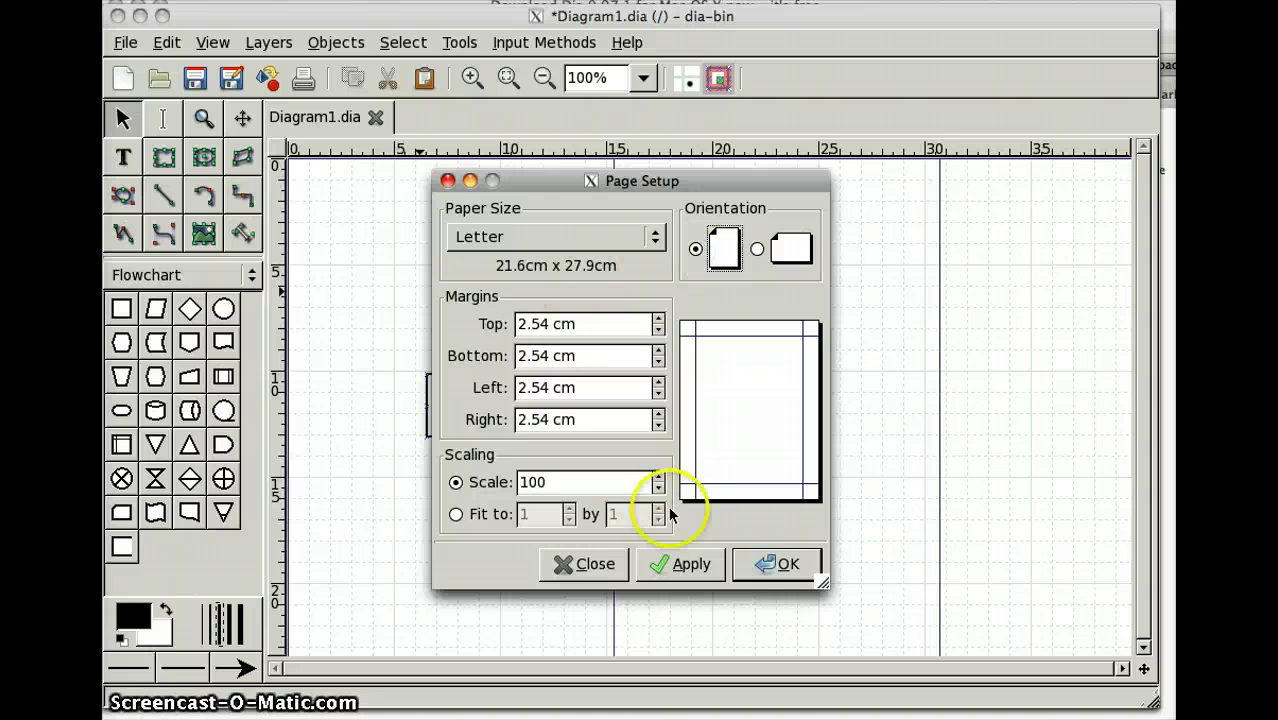
click(763, 564)
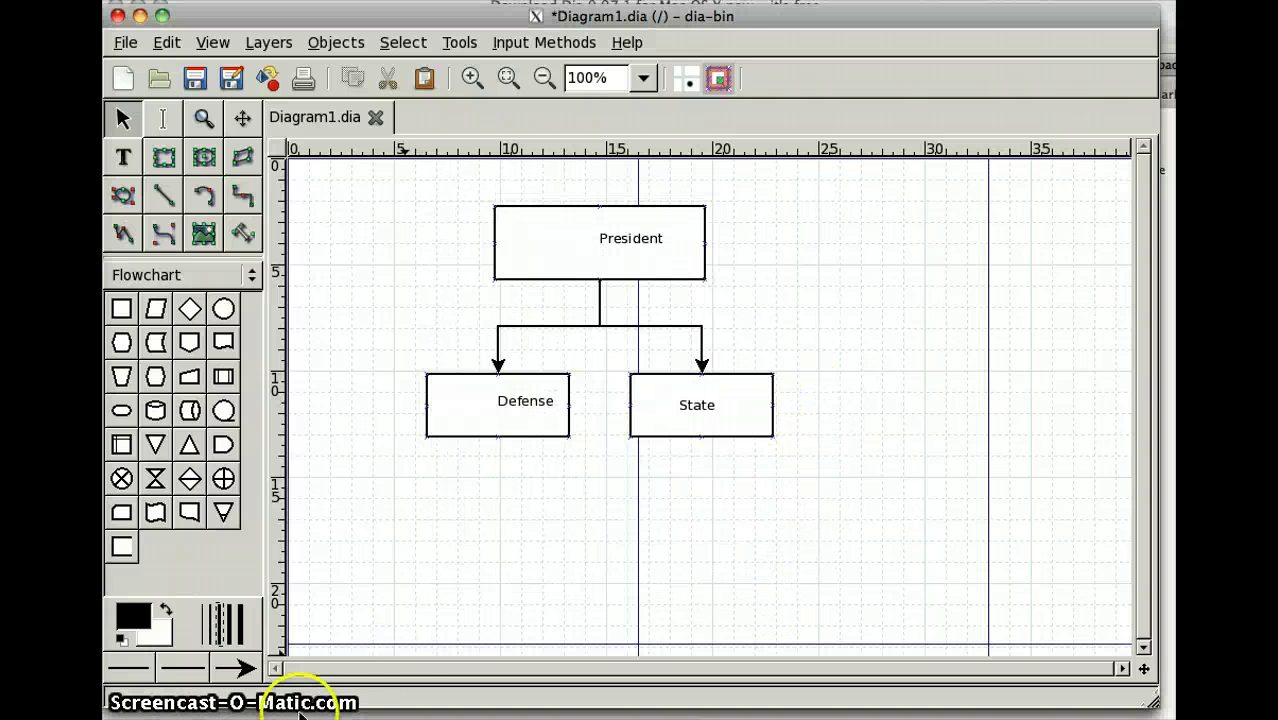